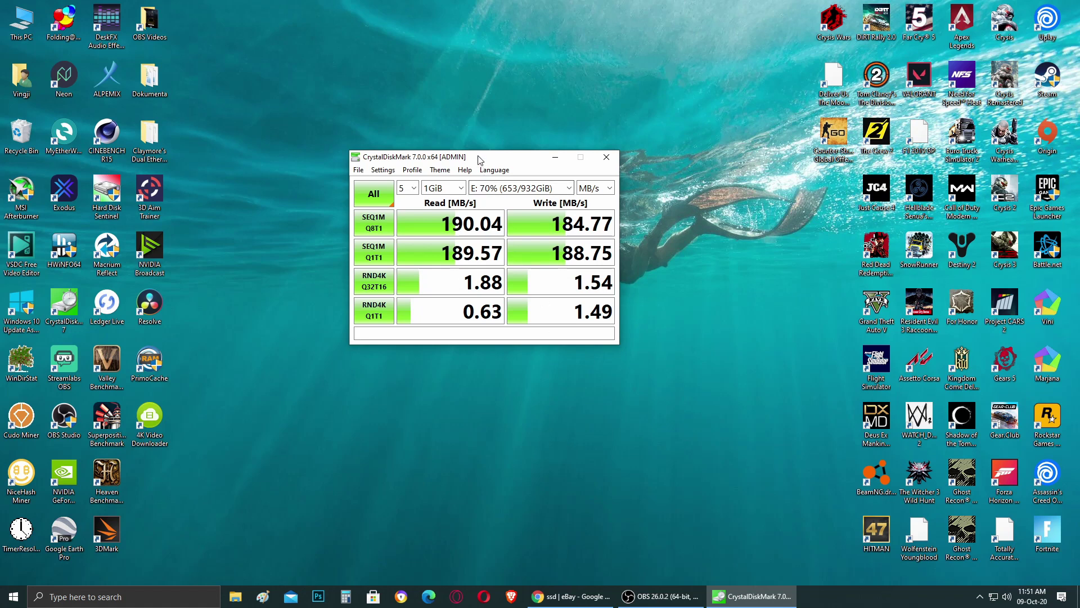
Step: Examine the sequential and random 4K read and write results for drive E: in CrystalDiskMark, repositioning its window for viewing
left_click_drag(479, 158, 495, 231)
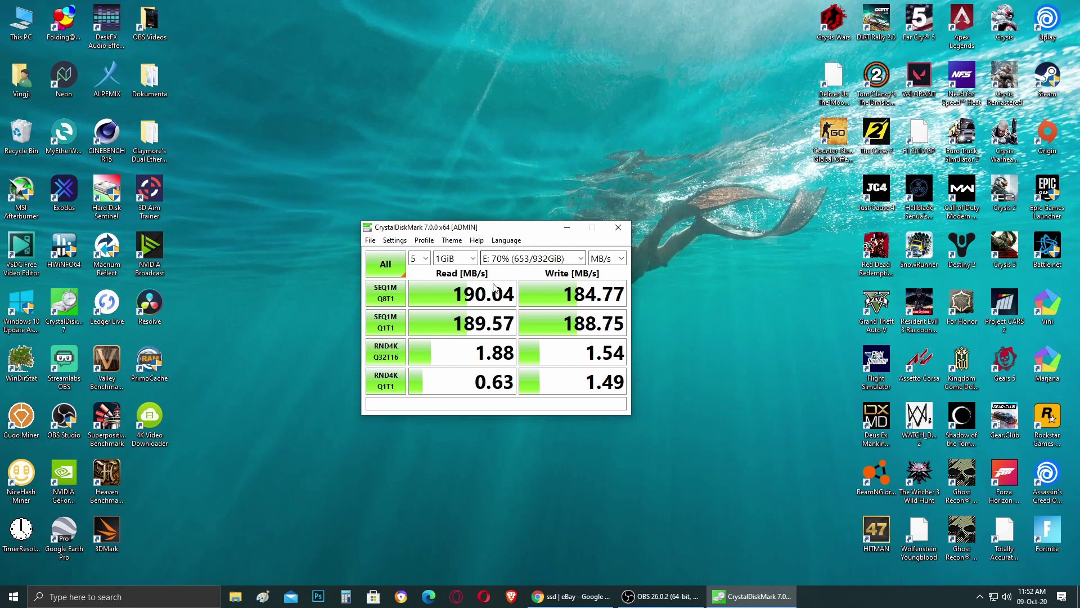
left_click_drag(511, 229, 509, 203)
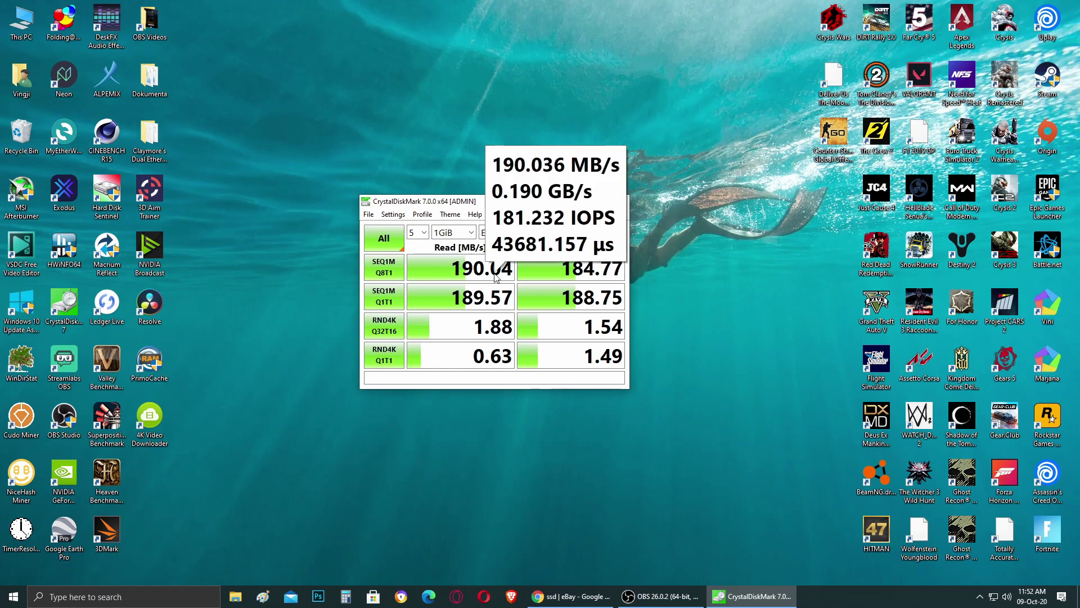
mouse_move(581, 273)
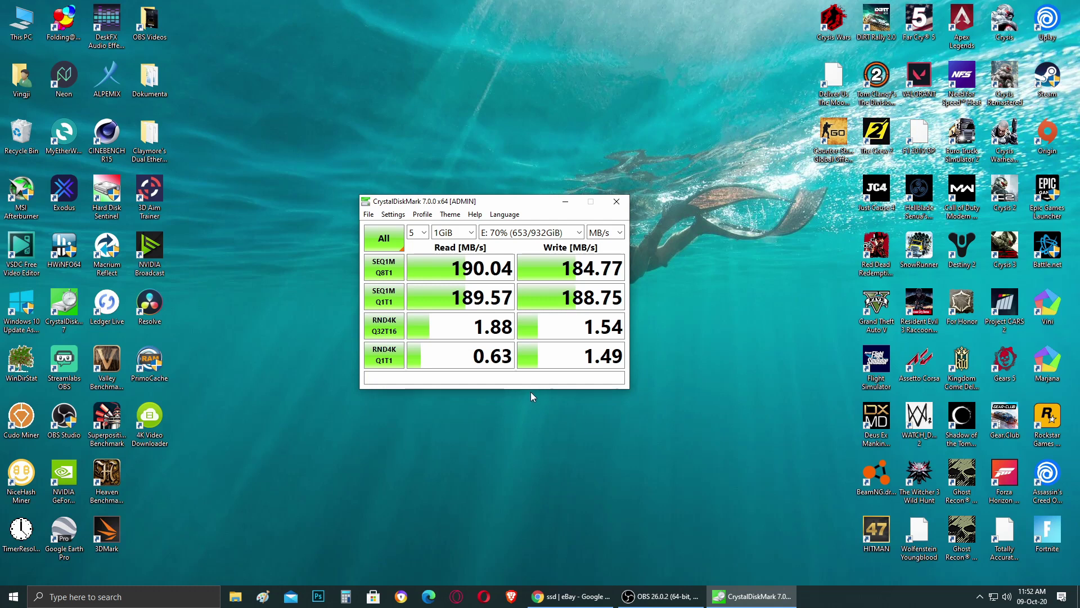
mouse_move(455, 333)
mouse_move(583, 332)
Step: Switch to the eBay results in Chrome and examine the prices and types of small-capacity SSDs from 16 GB to 64 GB
left_click(567, 602)
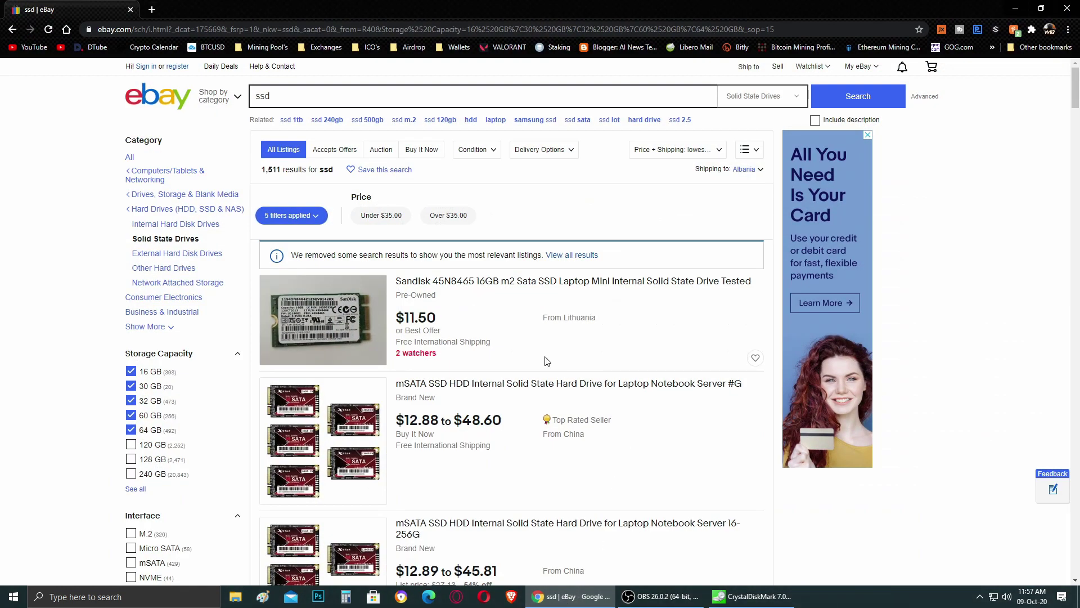
scroll(541, 351, "down", 4)
scroll(542, 351, "up", 4)
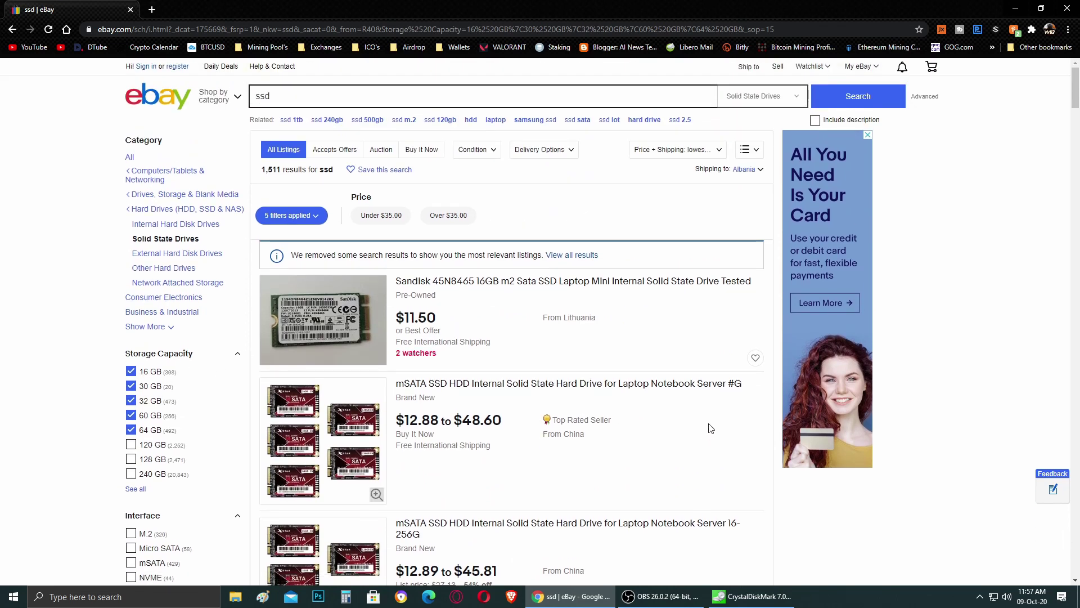
scroll(711, 428, "down", 2)
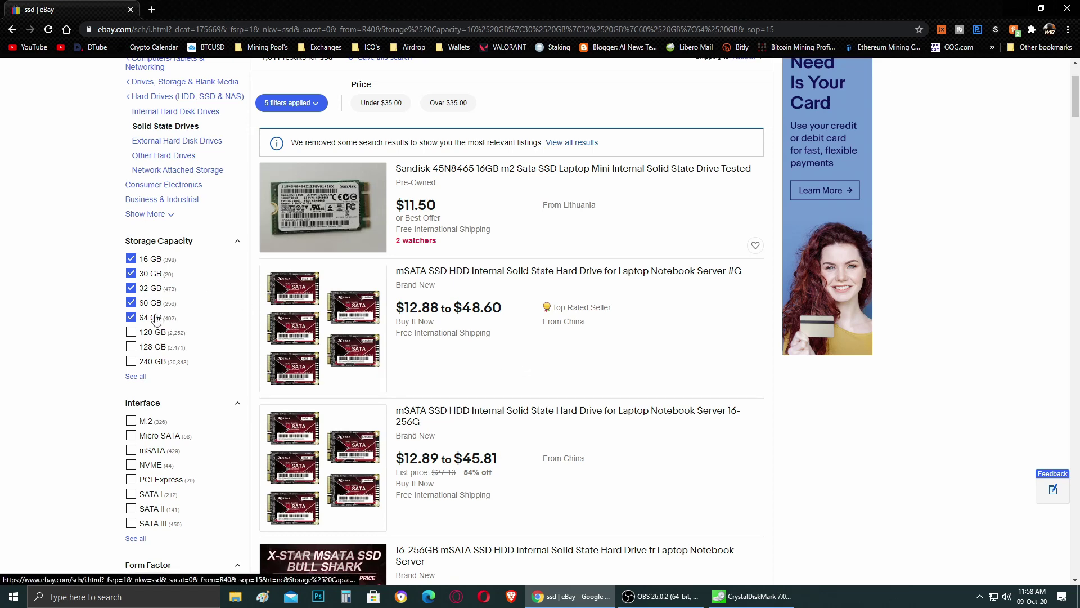
scroll(676, 339, "down", 3)
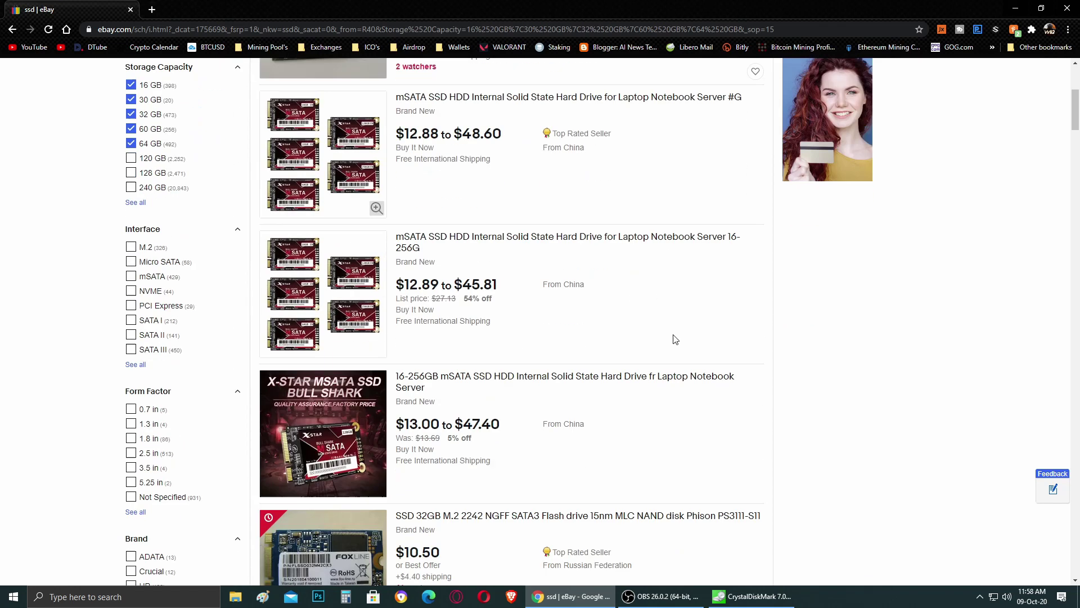
scroll(675, 339, "down", 8)
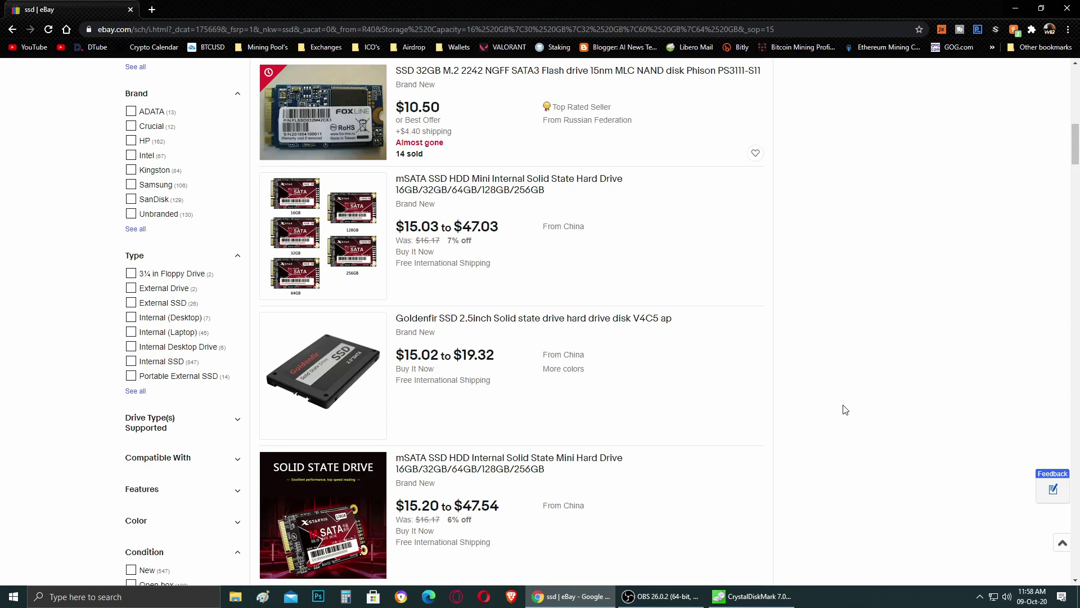
scroll(850, 412, "down", 5)
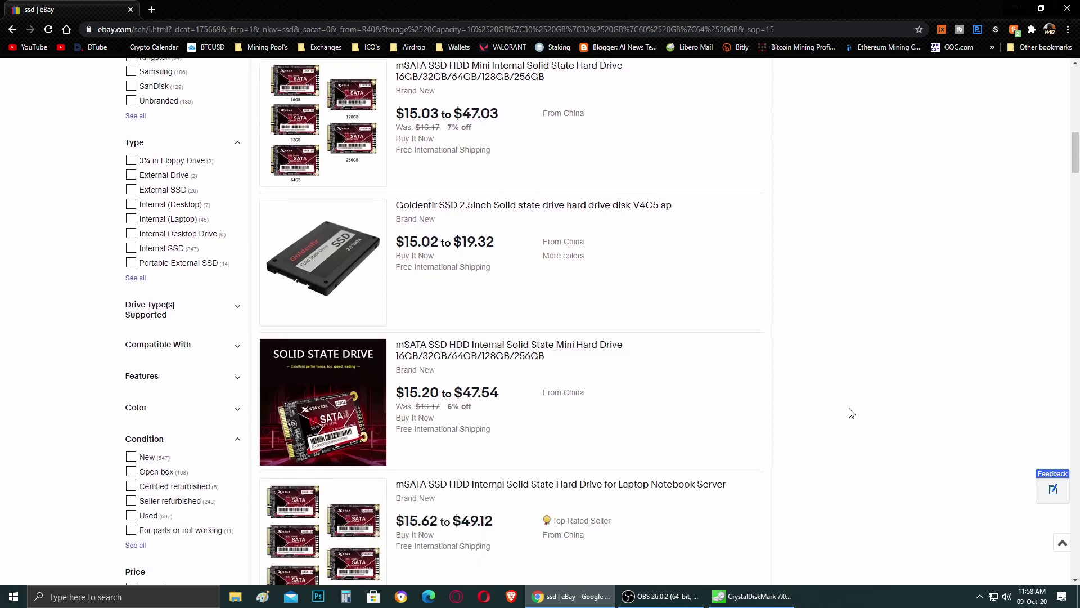
scroll(850, 413, "down", 6)
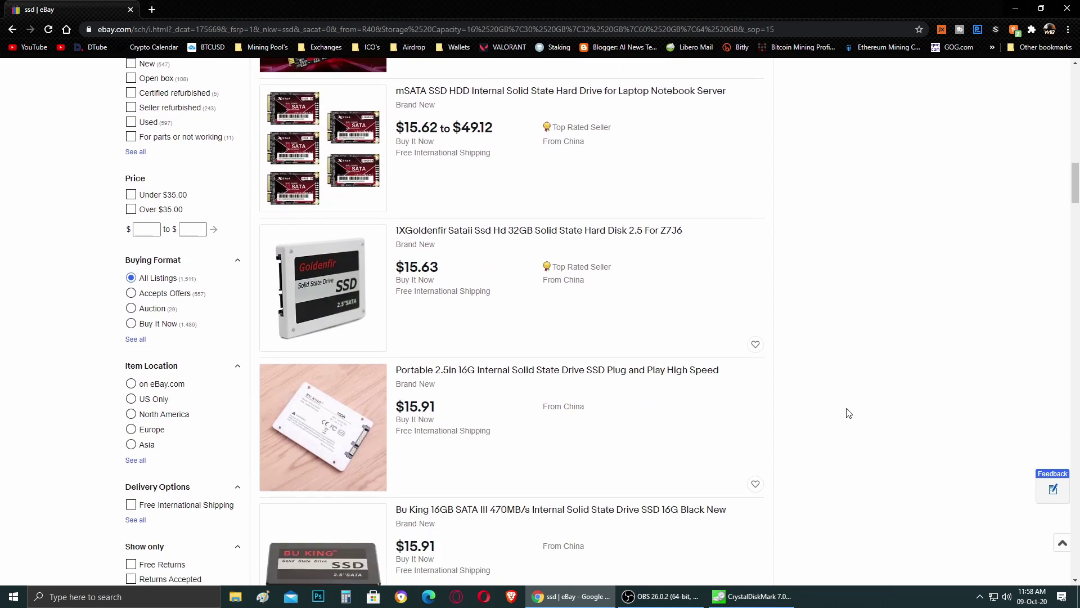
scroll(847, 410, "down", 2)
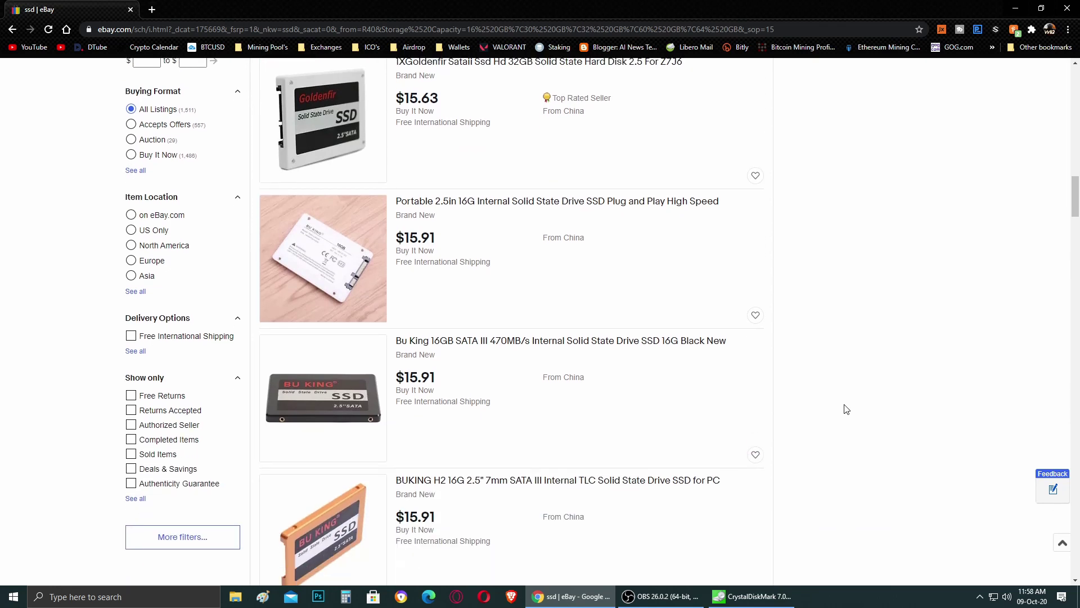
scroll(847, 409, "up", 1)
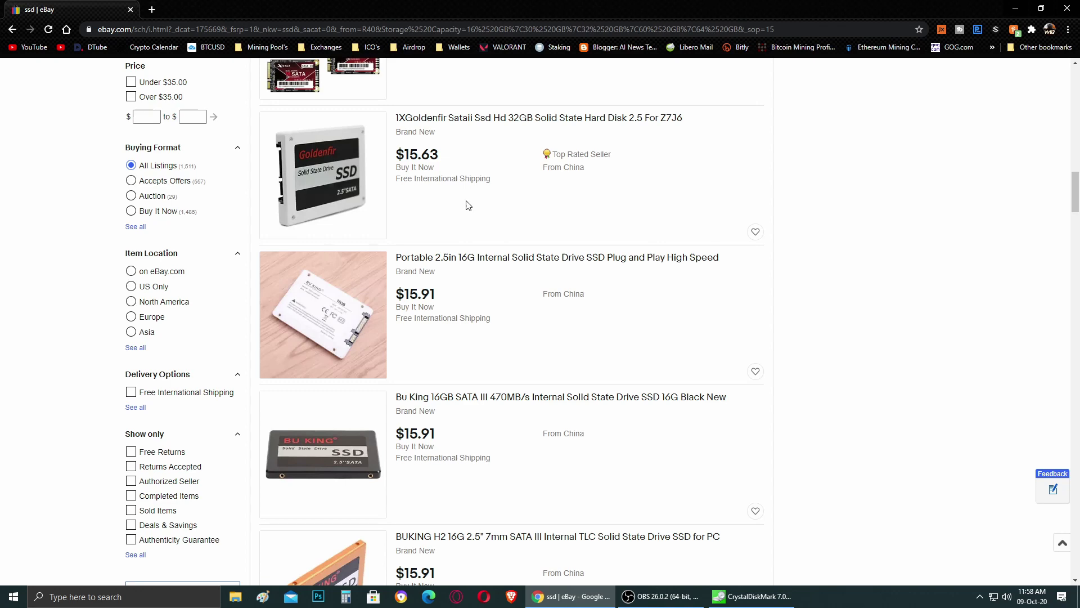
scroll(466, 204, "up", 11)
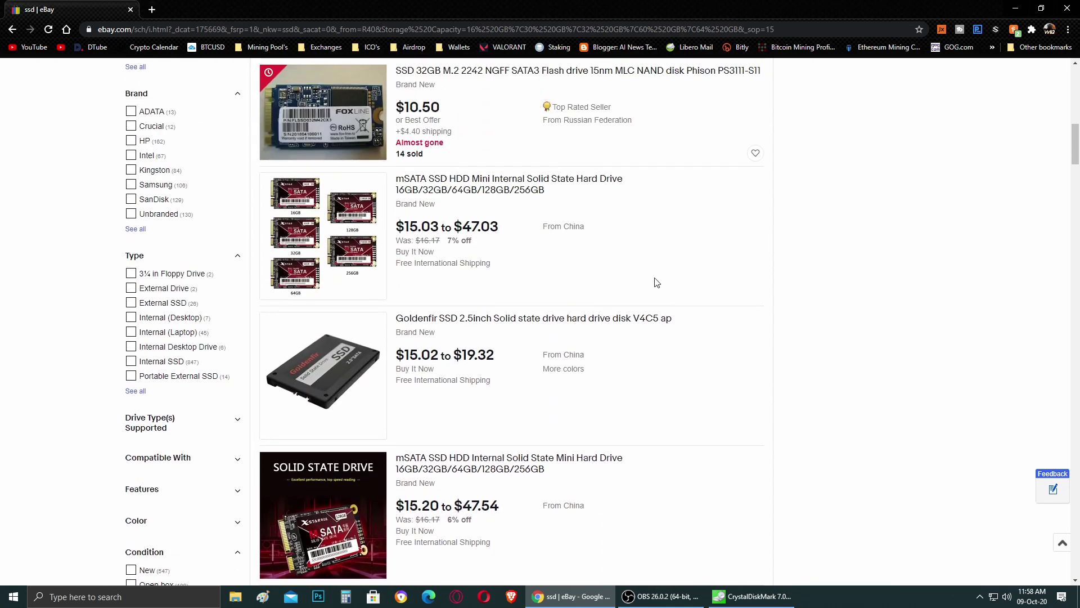
scroll(855, 282, "up", 6)
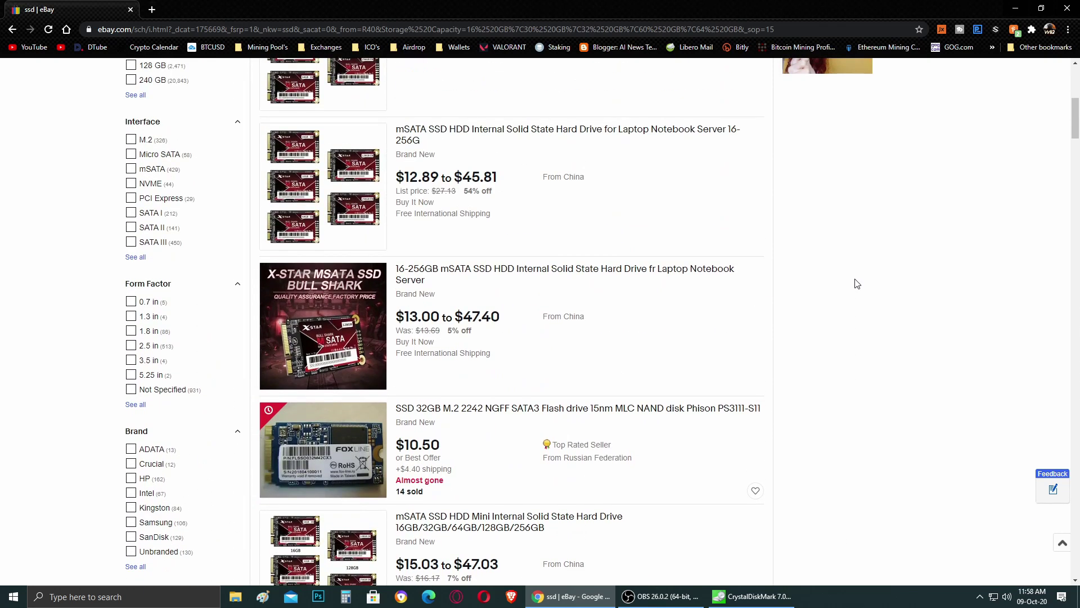
scroll(856, 282, "up", 6)
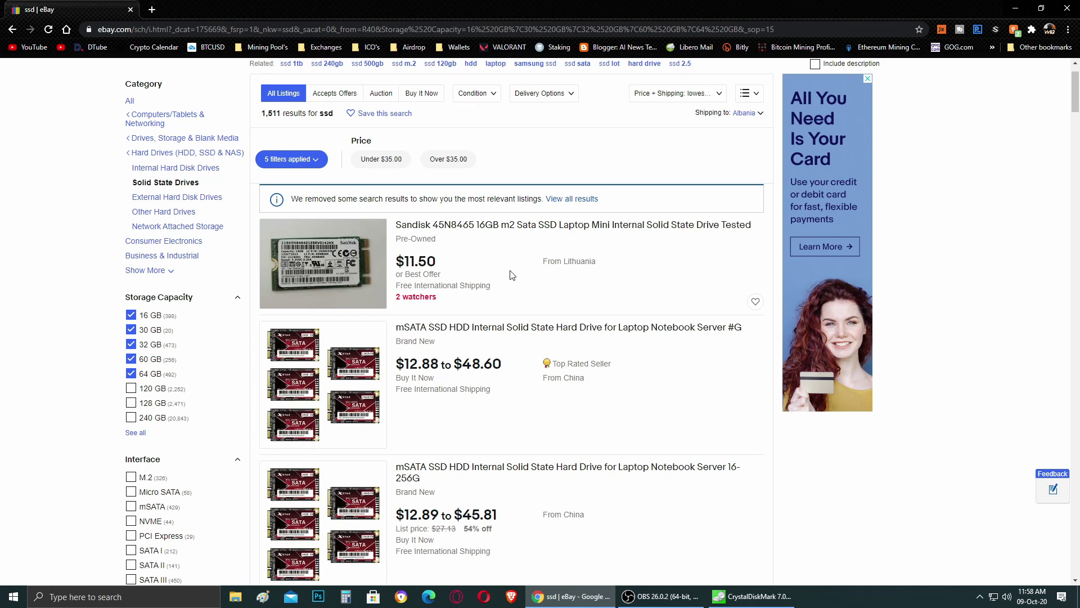
scroll(503, 270, "up", 1)
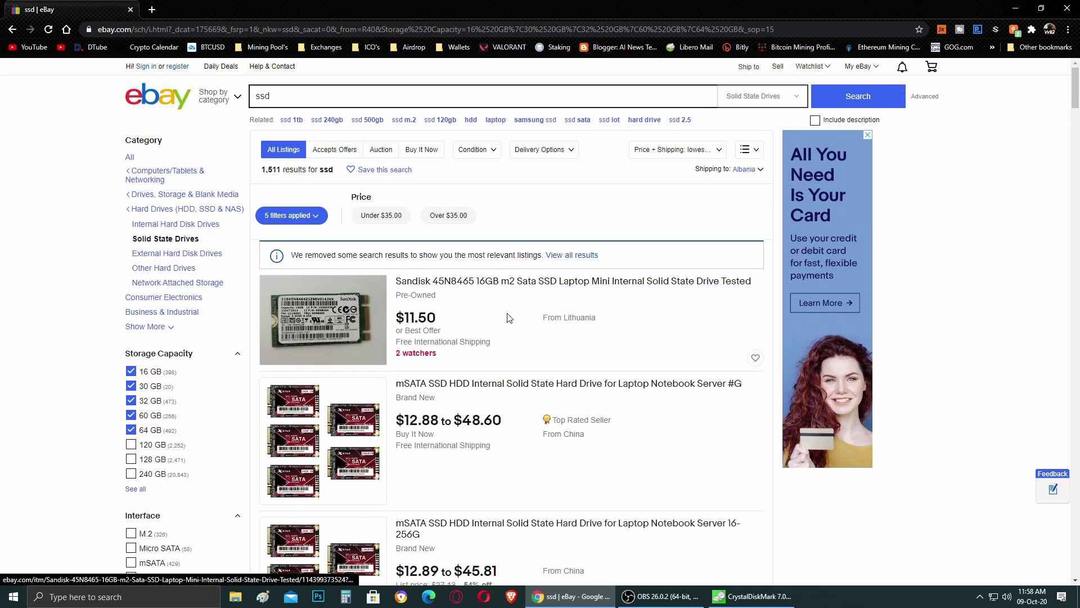
scroll(670, 327, "down", 2)
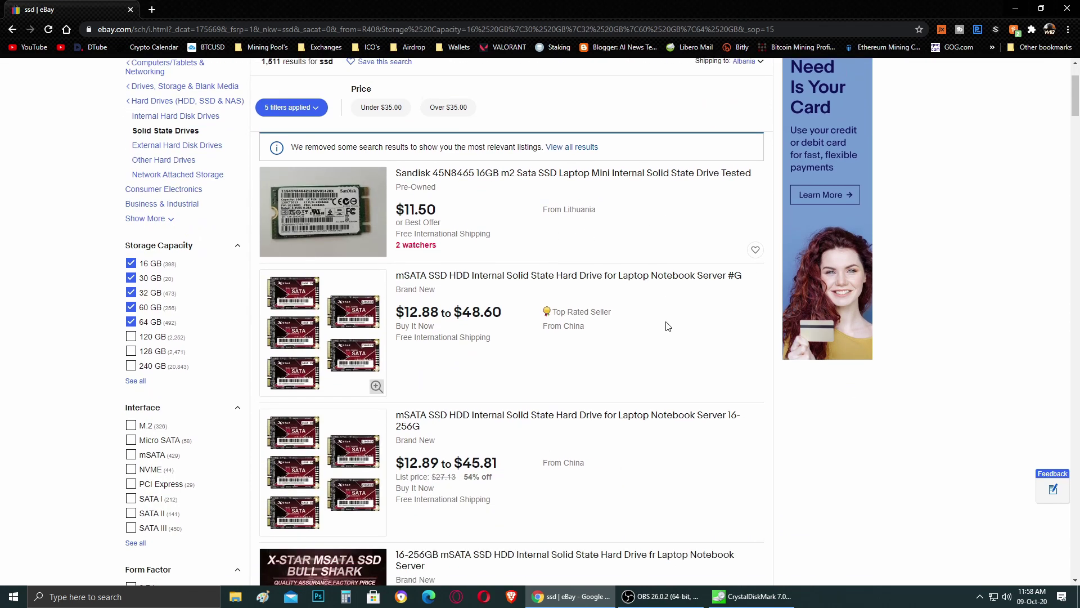
scroll(666, 327, "down", 2)
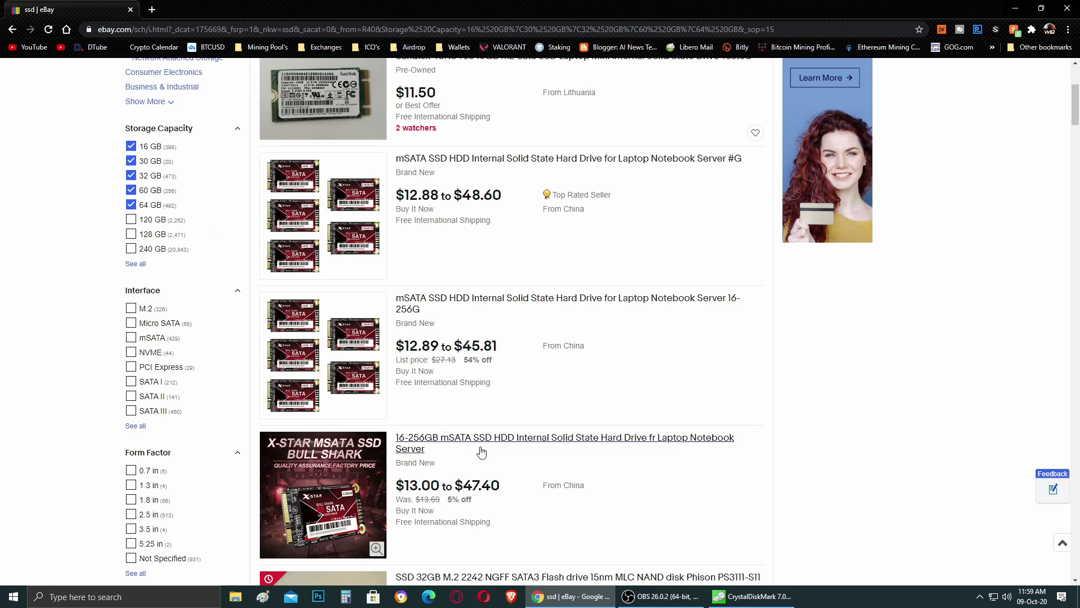
Step: Switch back to CrystalDiskMark, review the read and write results for drive E:, and close the program
left_click(724, 602)
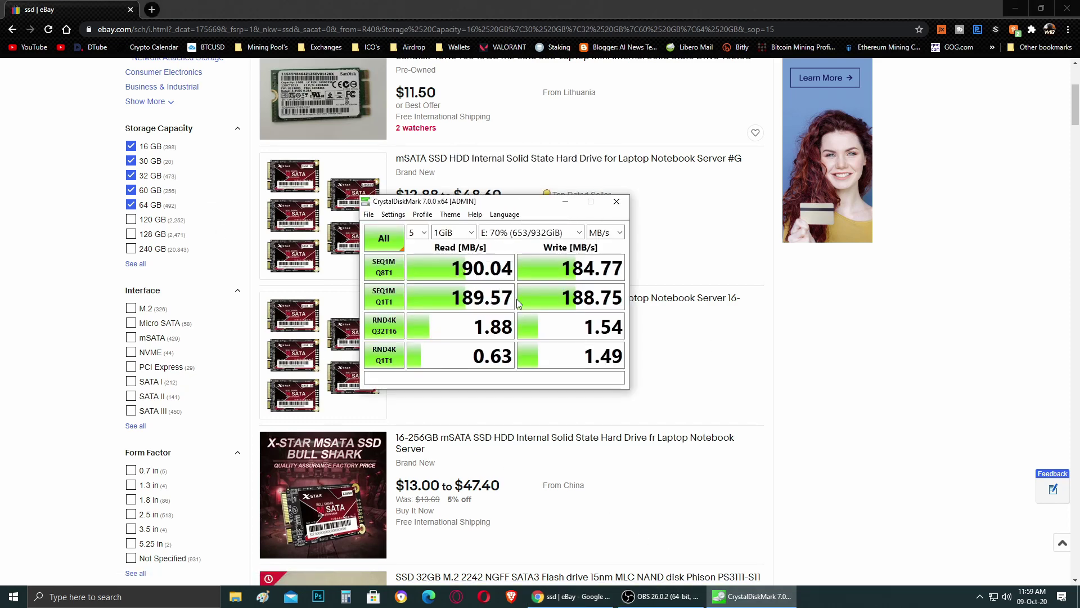
mouse_move(540, 319)
mouse_move(547, 297)
left_click(616, 204)
scroll(686, 294, "up", 4)
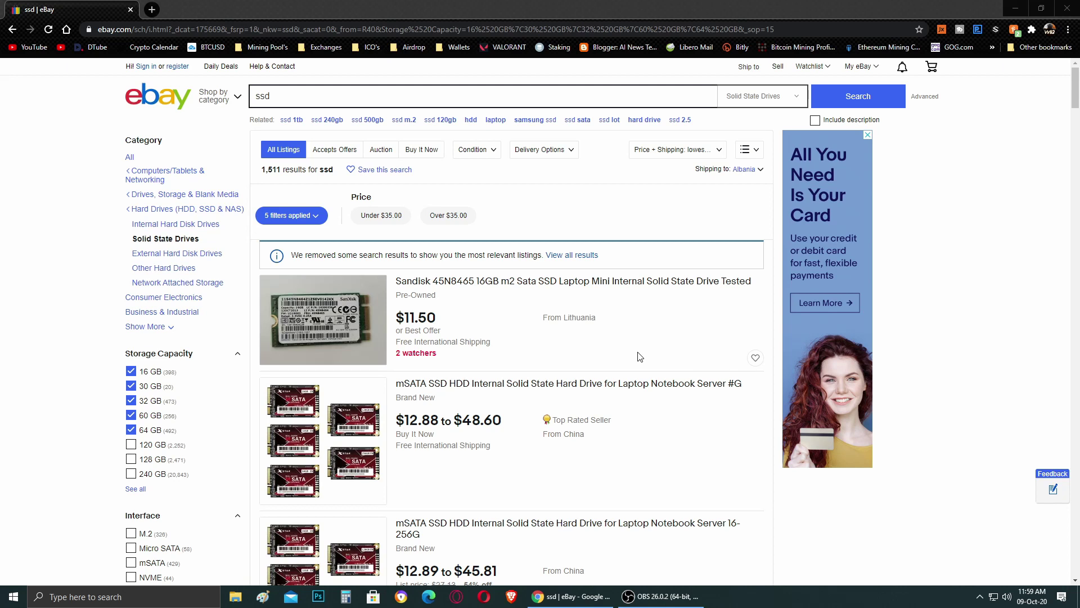
Step: Show the desktop, launch PrimoCache, and enlarge and reposition its main window
key("super+d")
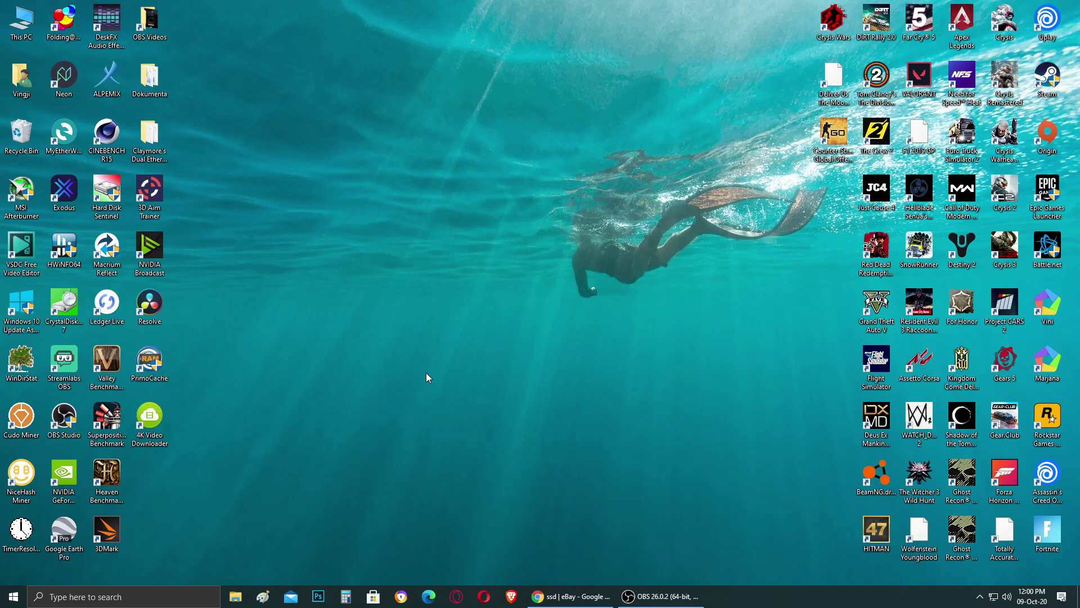
double_click(149, 363)
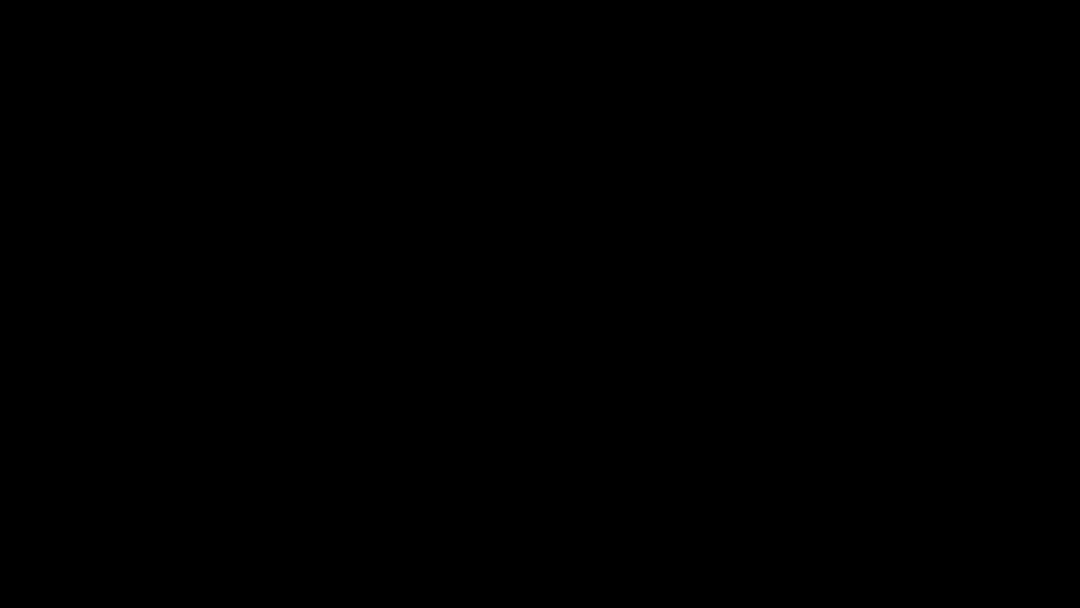
left_click(560, 346)
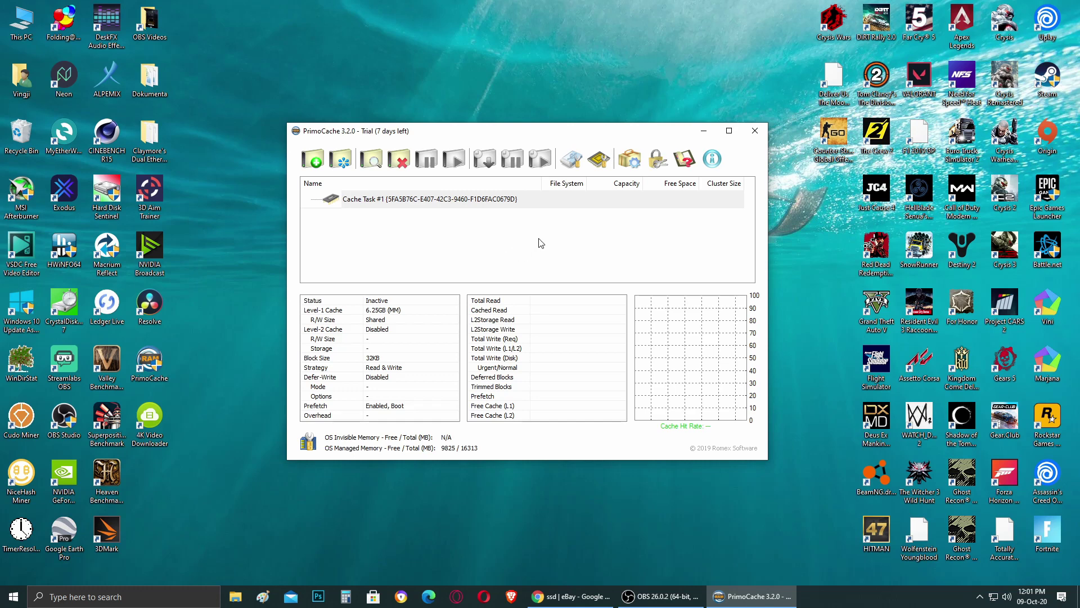
left_click_drag(525, 134, 513, 135)
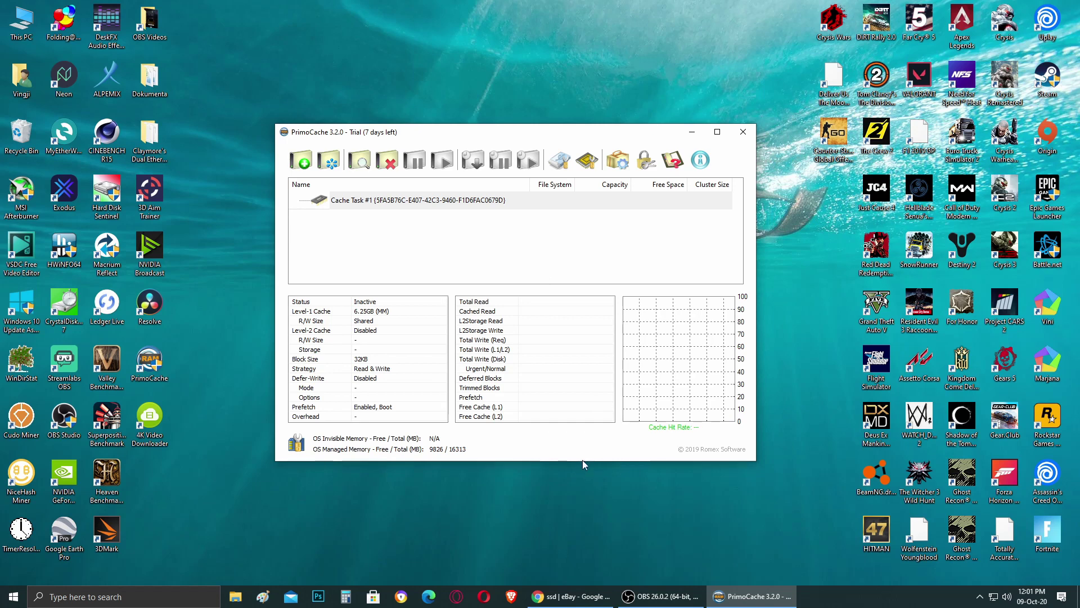
left_click_drag(582, 460, 584, 502)
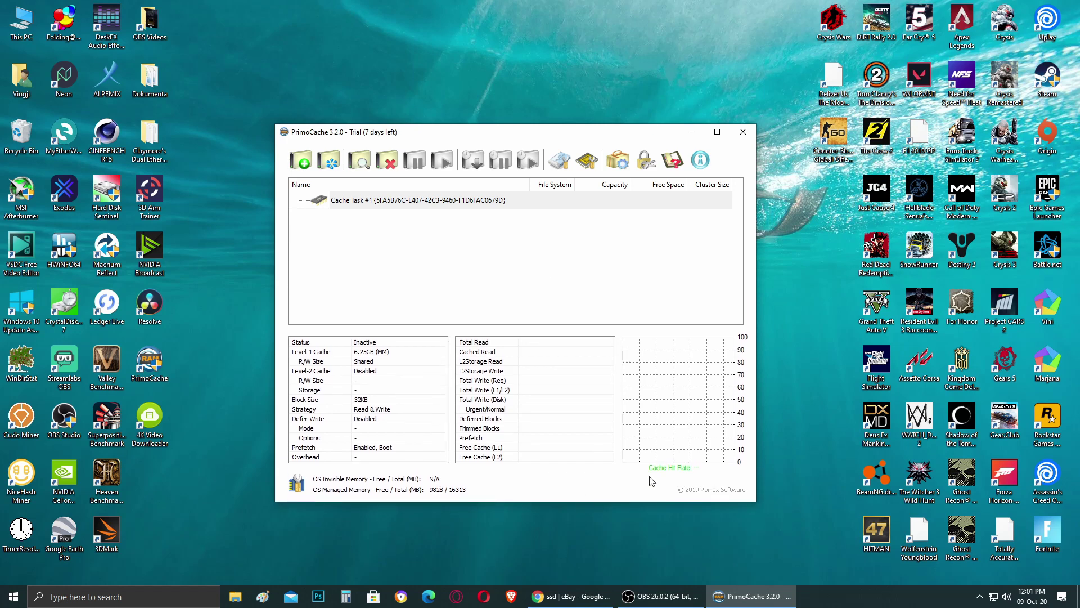
left_click_drag(760, 387, 794, 387)
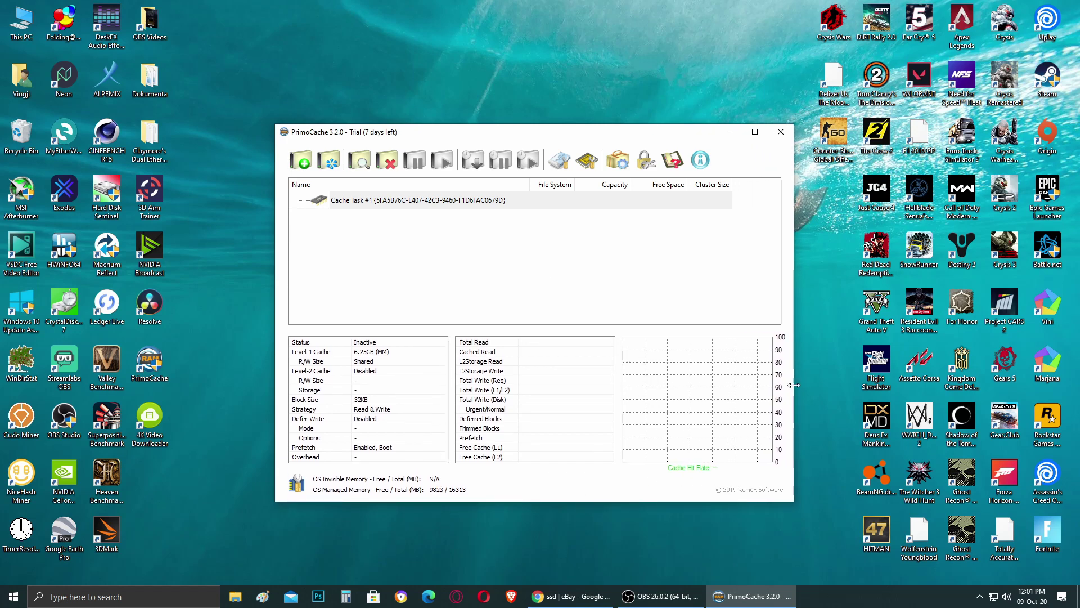
left_click_drag(573, 131, 529, 133)
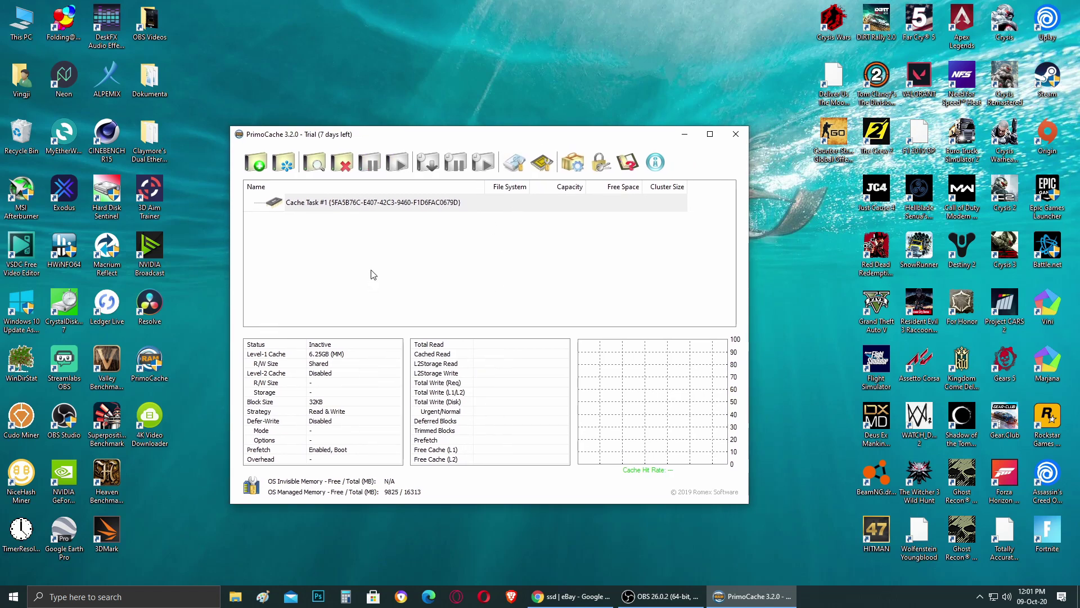
Step: Look over the existing cache task's configuration and the Level-2 storage manager, closing both without making changes
double_click(334, 202)
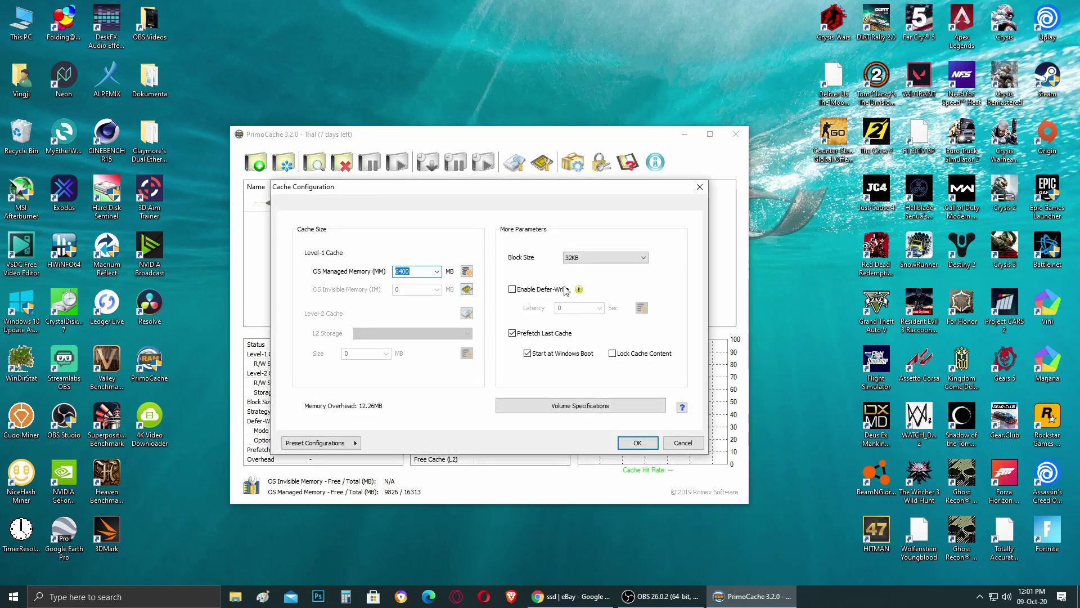
left_click(700, 188)
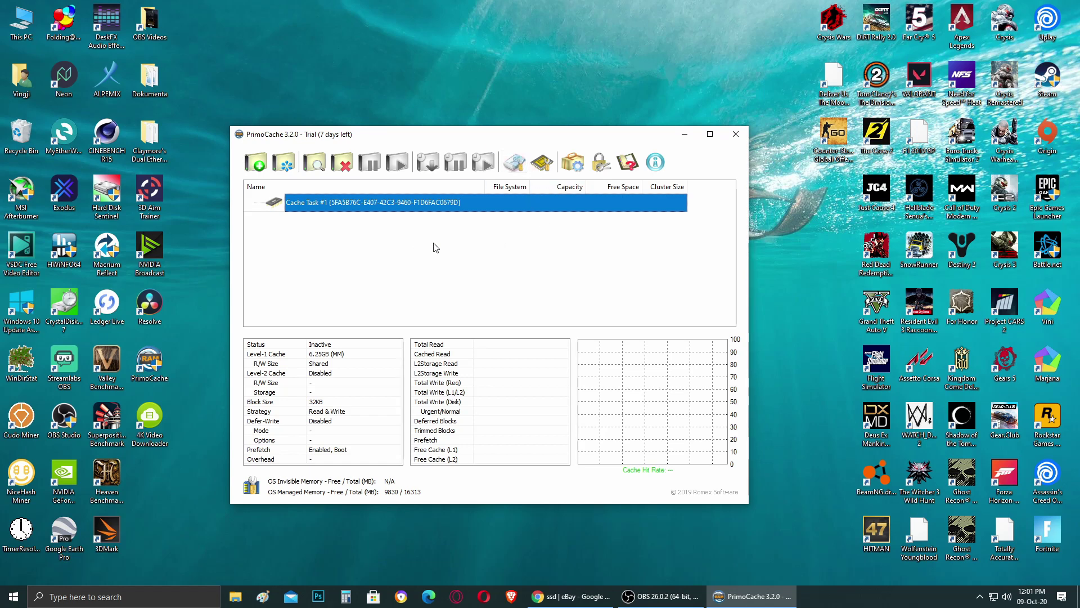
left_click(517, 165)
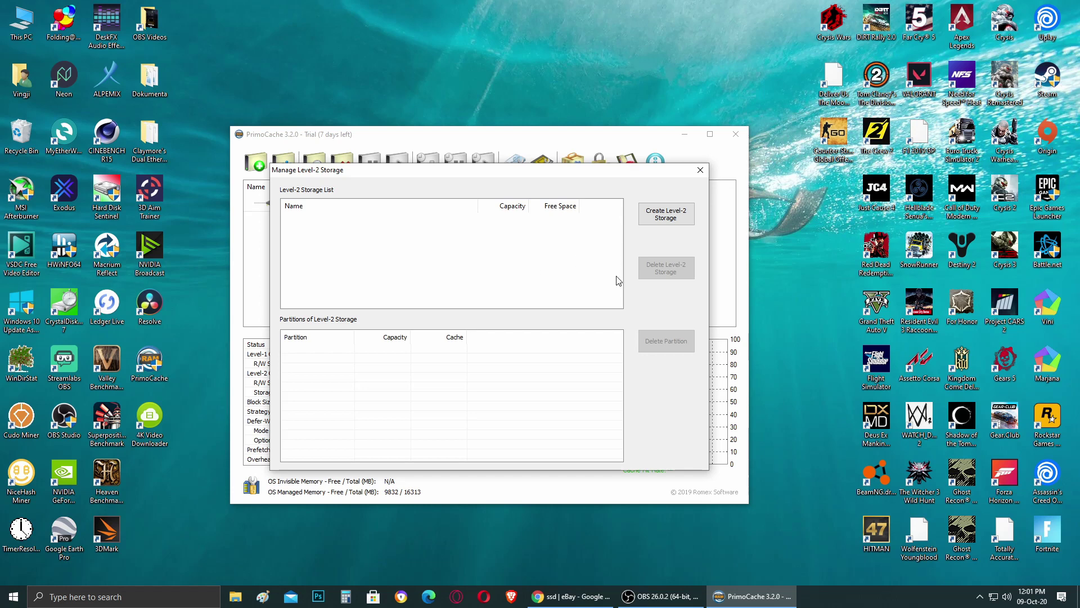
left_click(699, 169)
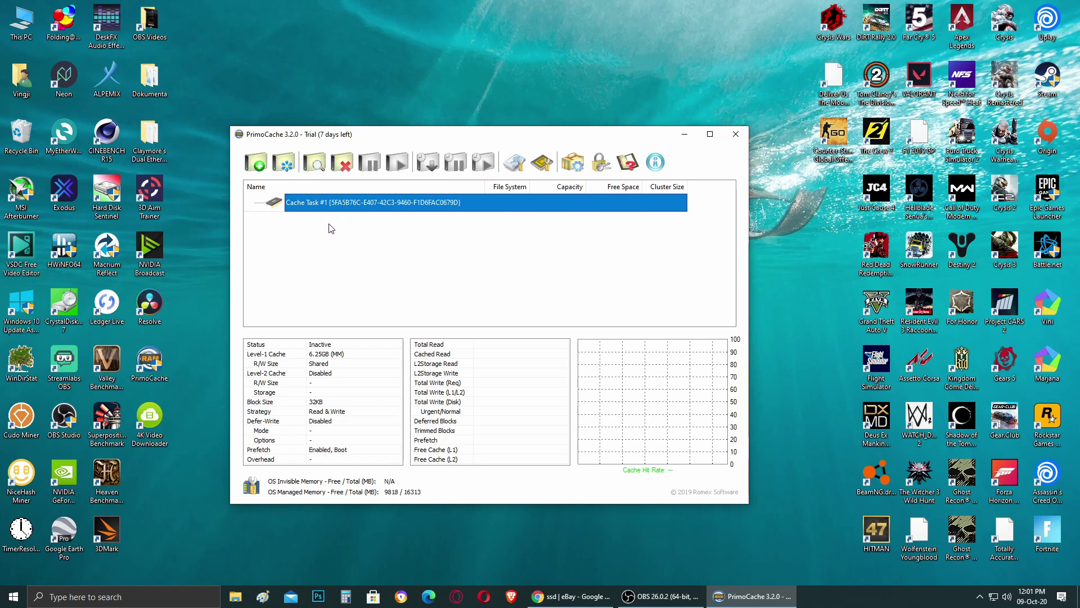
Step: Start a new cache task for Disk 2 ST1000DM003-1CH162 with its Games (E:) volume and proceed to the parameter configuration
left_click(256, 164)
scroll(362, 278, "down", 1)
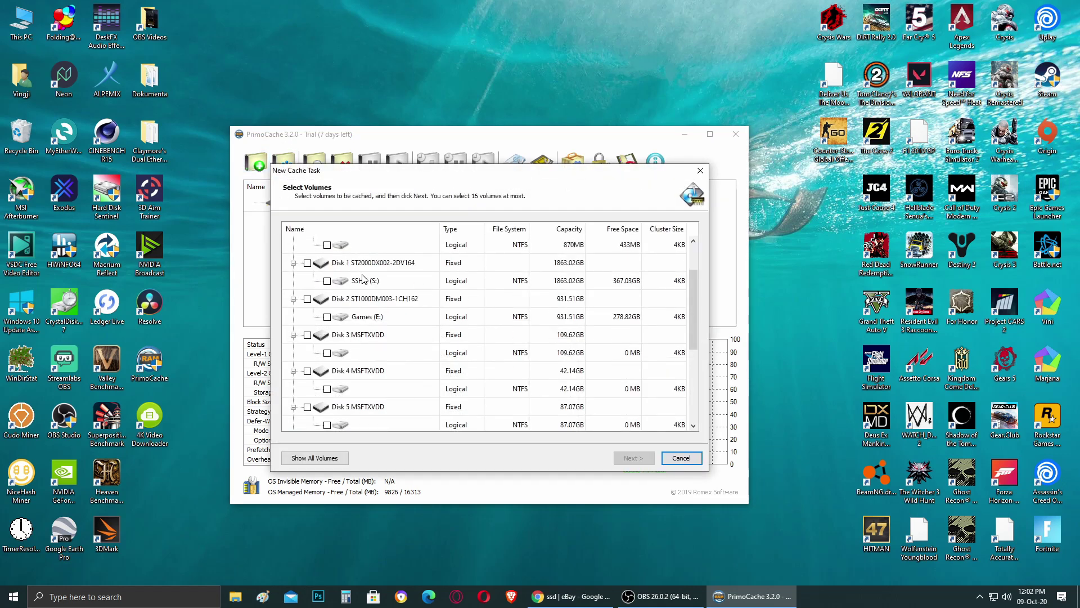
scroll(363, 278, "up", 1)
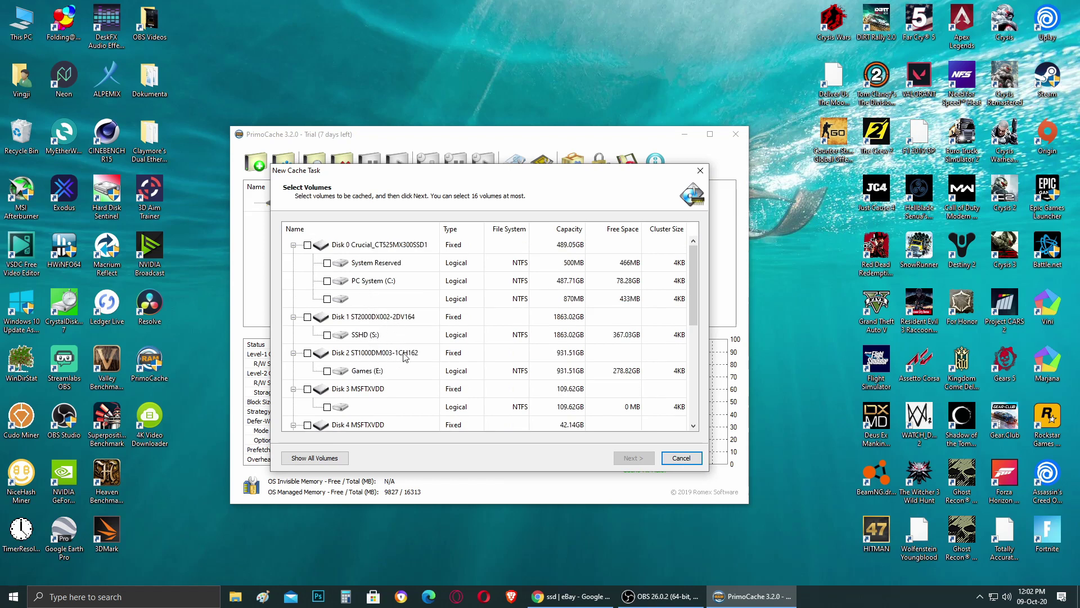
left_click(307, 353)
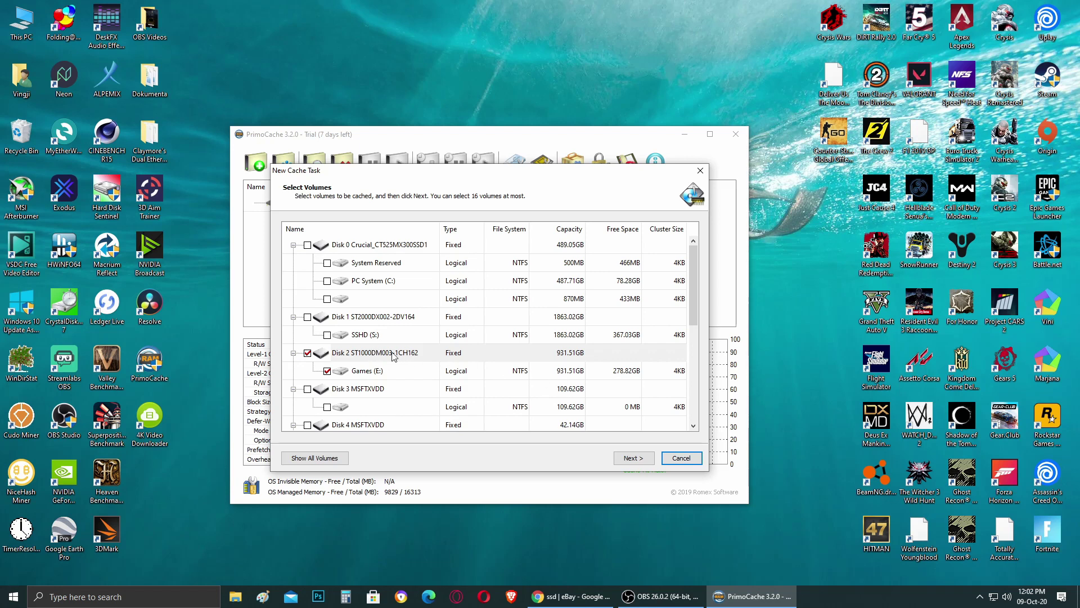
left_click(630, 458)
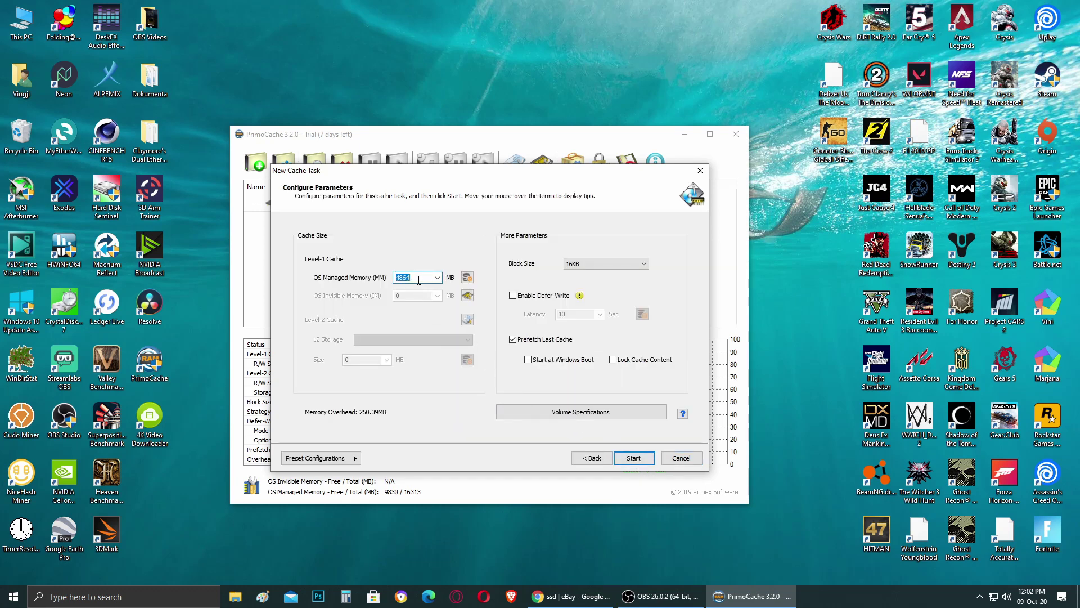
Step: Close the eBay browser window and start the Games (E:) cache task with a 4864 MB Level-1 cache and 16KB block size
mouse_move(343, 283)
mouse_move(560, 599)
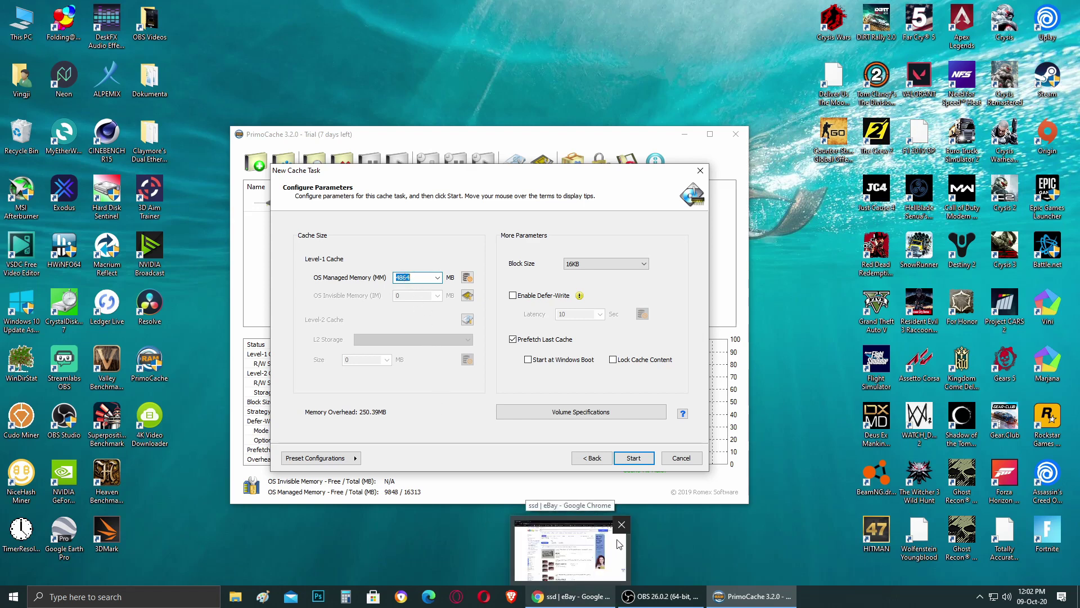
left_click(621, 526)
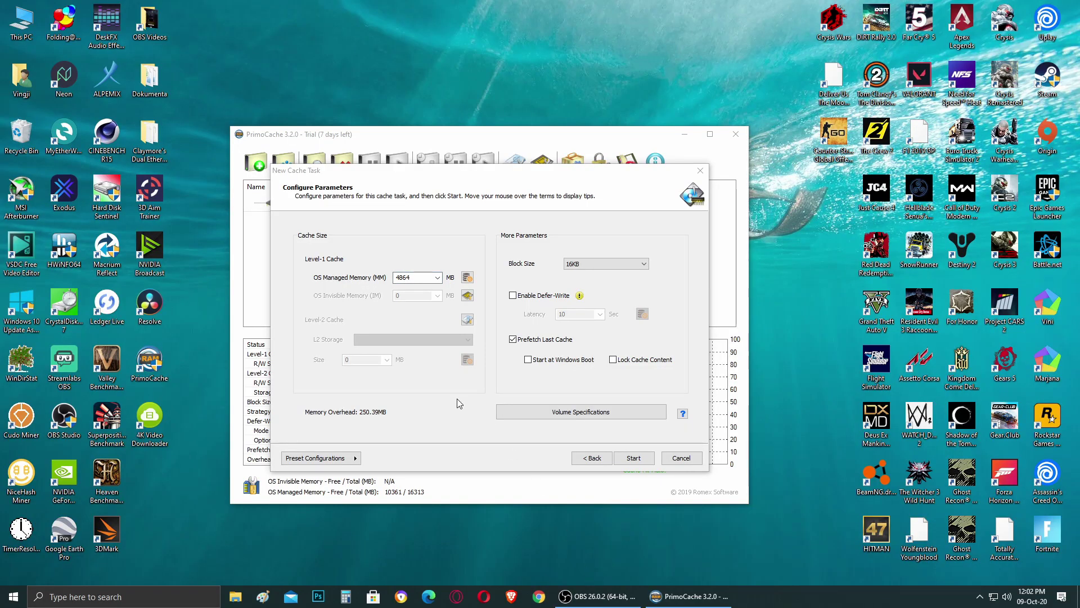
left_click(606, 463)
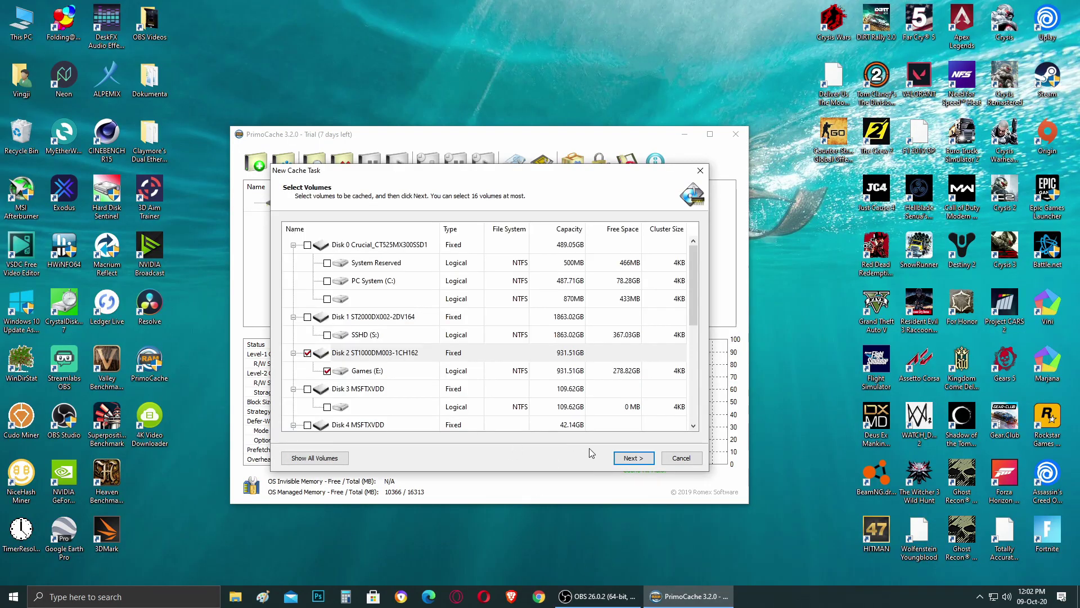
left_click(638, 461)
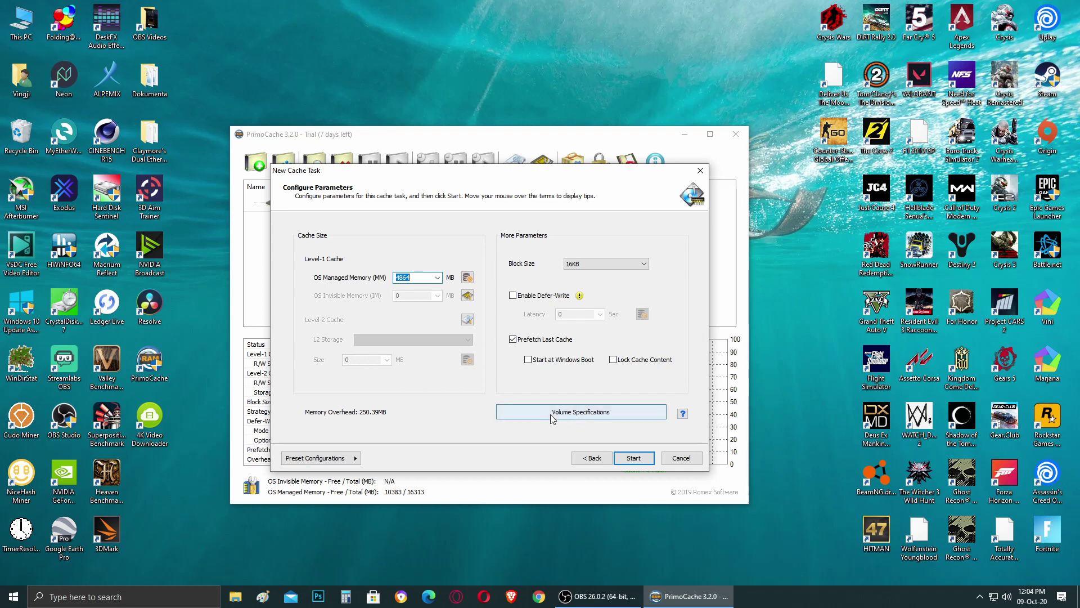
left_click(635, 458)
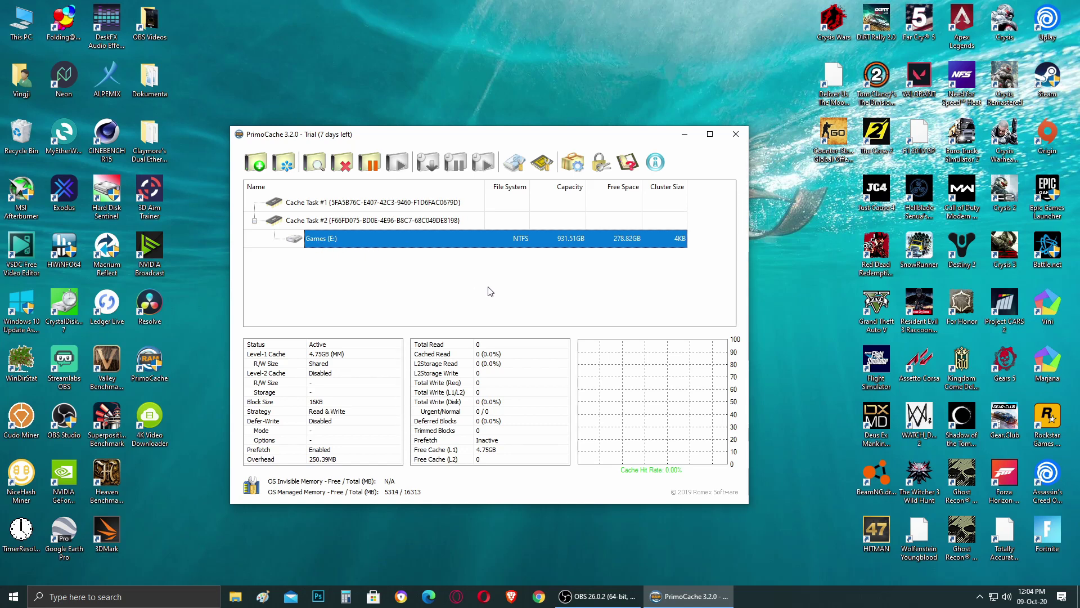
Step: Minimize PrimoCache, launch CrystalDiskMark 7, and run all read and write tests on drive E:
left_click(685, 135)
right_click(434, 223)
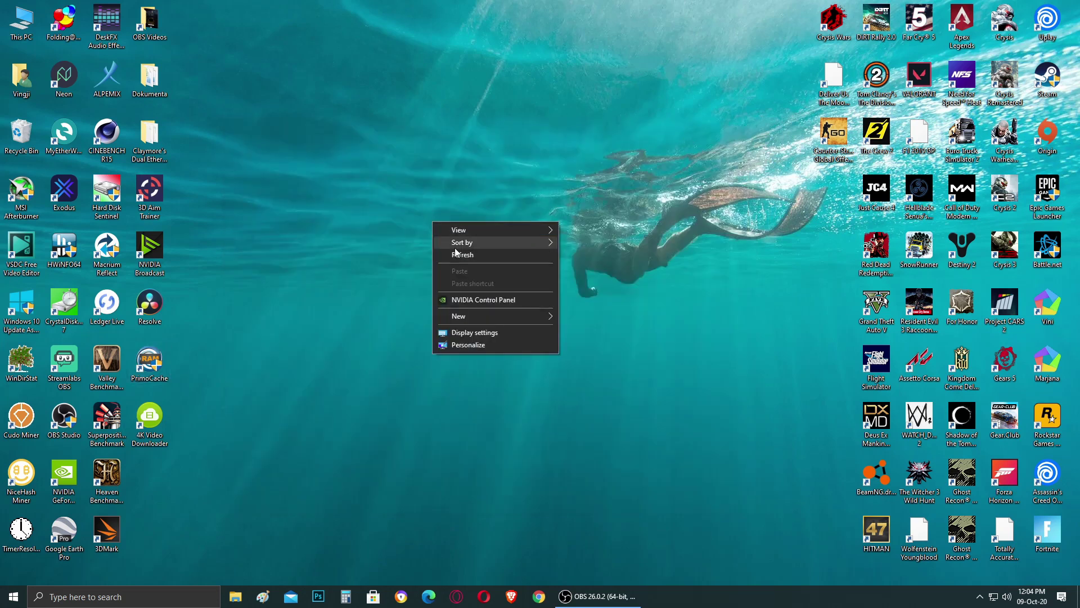
left_click(463, 255)
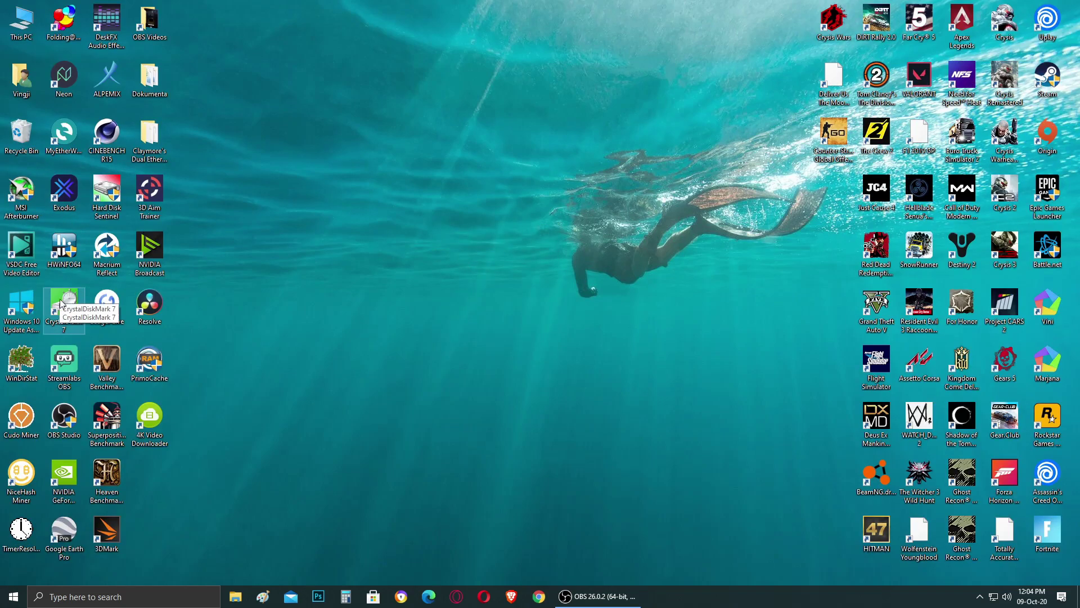
double_click(62, 313)
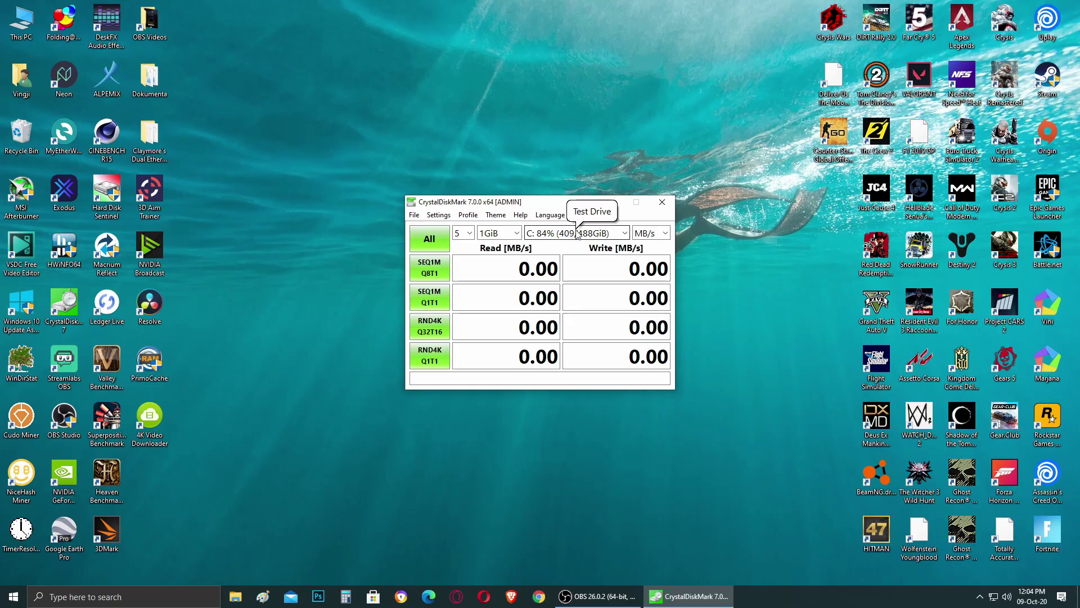
left_click(624, 232)
left_click(583, 264)
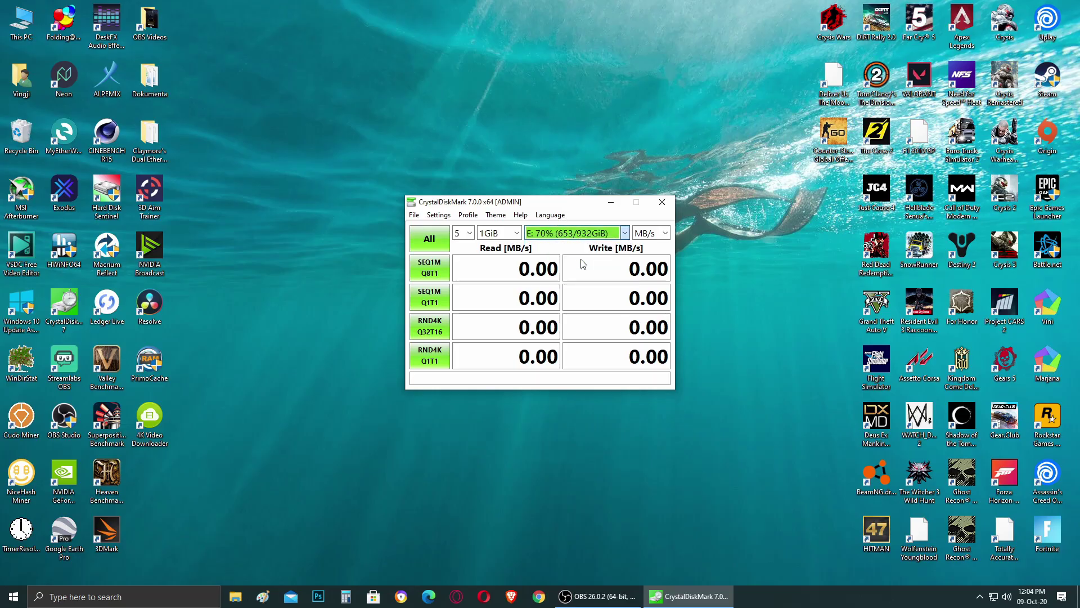
left_click(432, 246)
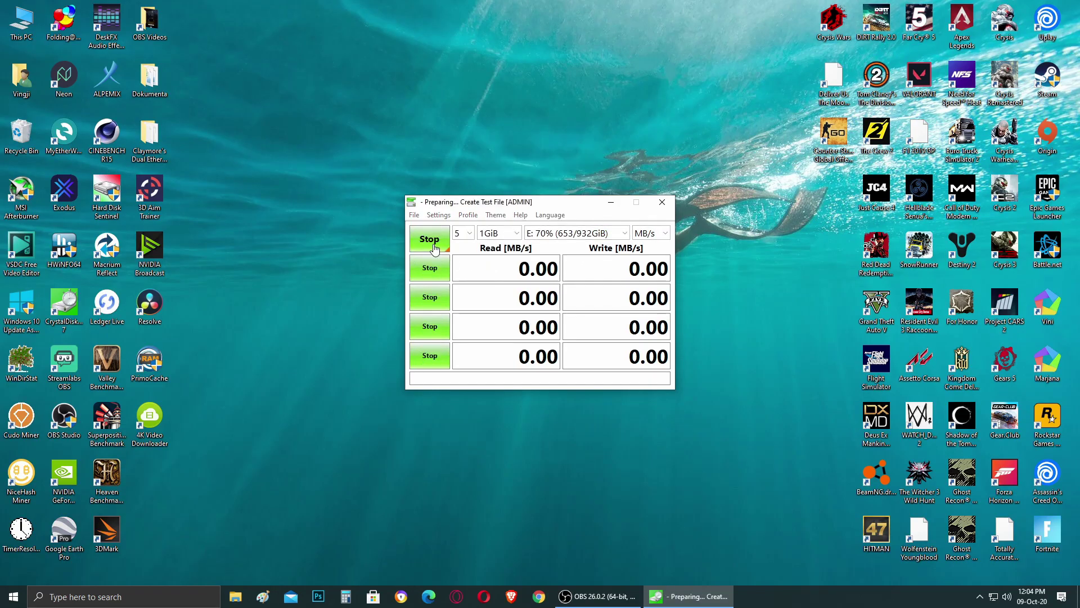
left_click_drag(549, 202, 513, 185)
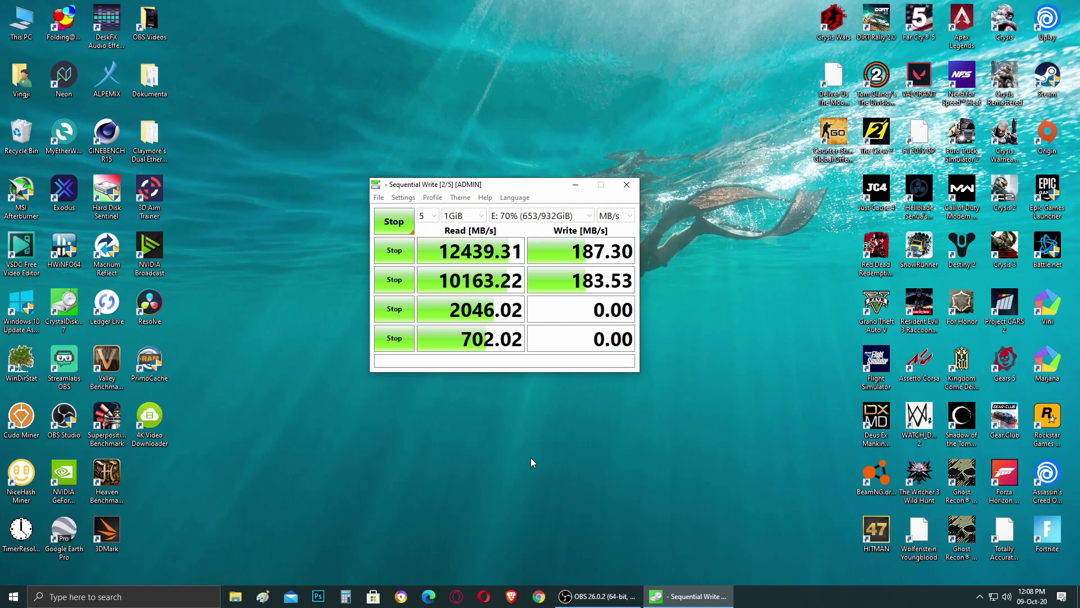
Step: Bring PrimoCache back, review the preset configurations for a new cache task on Disk 1 with SSHD (S:), and cancel the task
left_click(980, 596)
double_click(1001, 574)
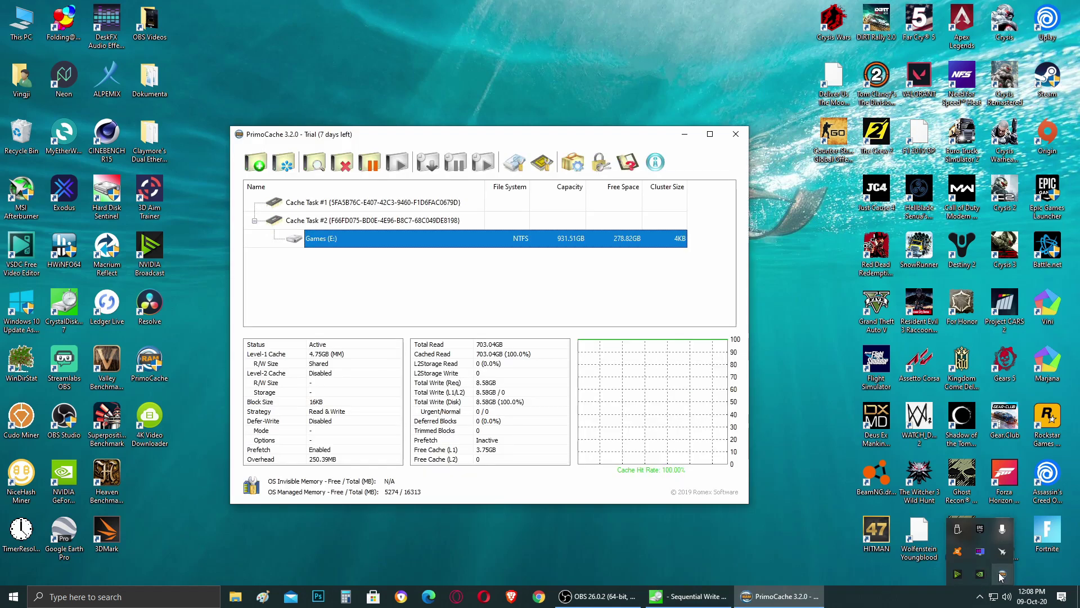
left_click(256, 162)
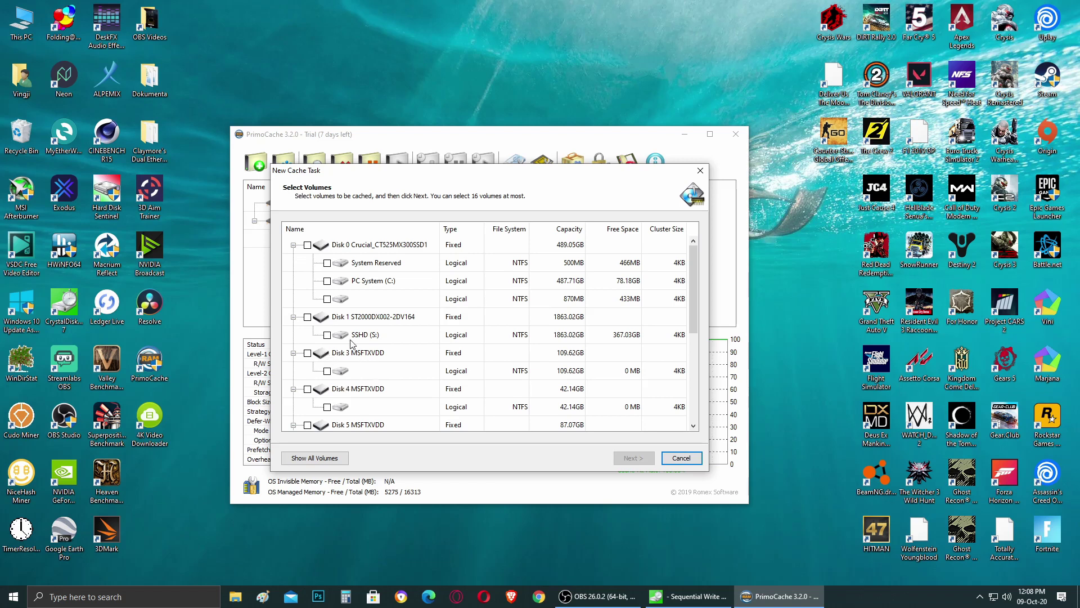
left_click(307, 317)
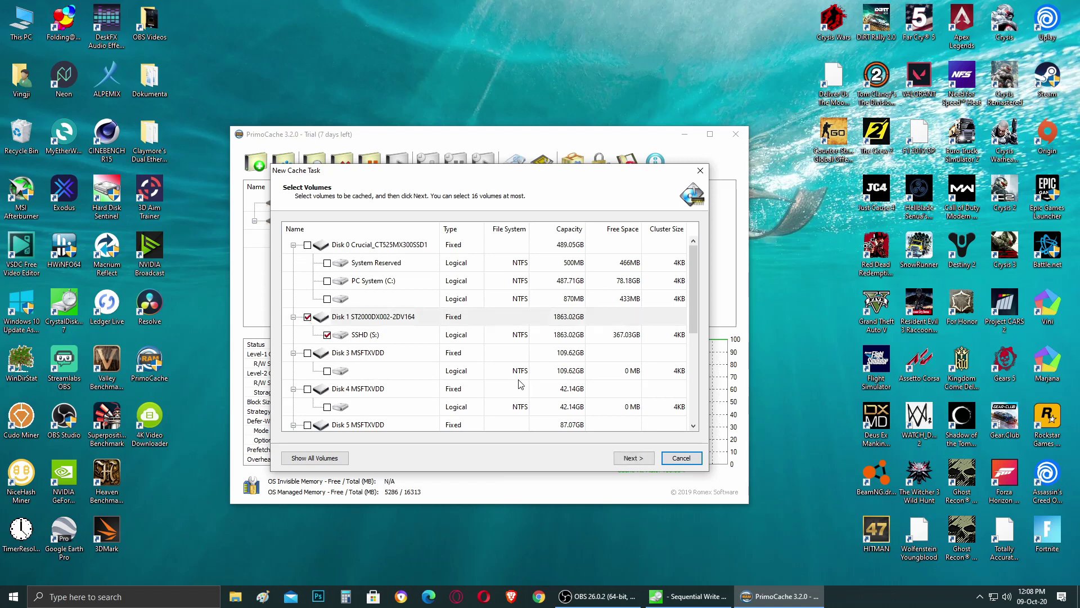
left_click(633, 457)
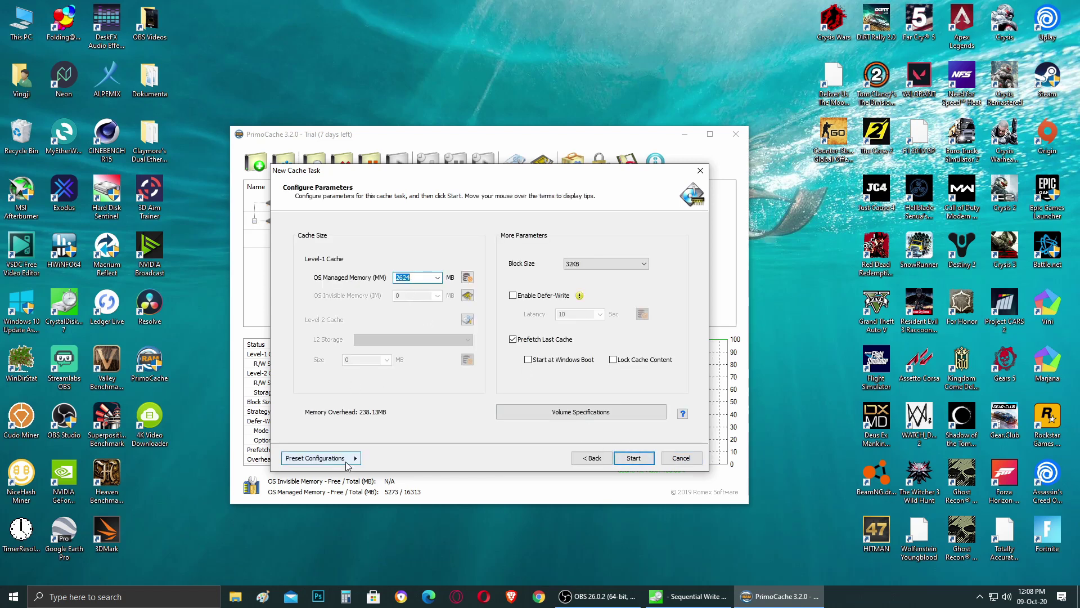
left_click(348, 464)
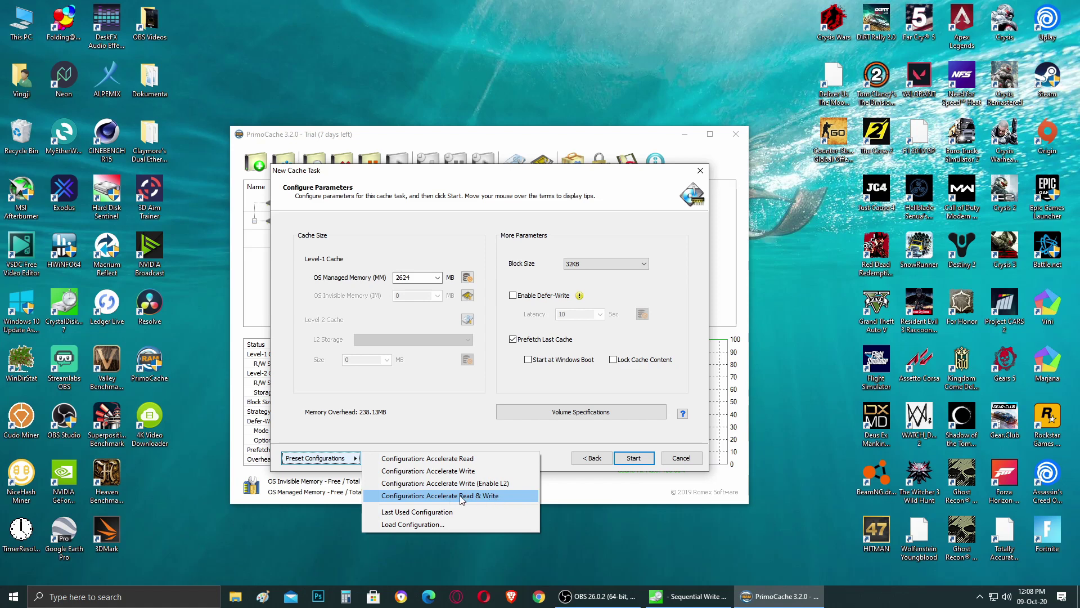
left_click(694, 462)
left_click(693, 463)
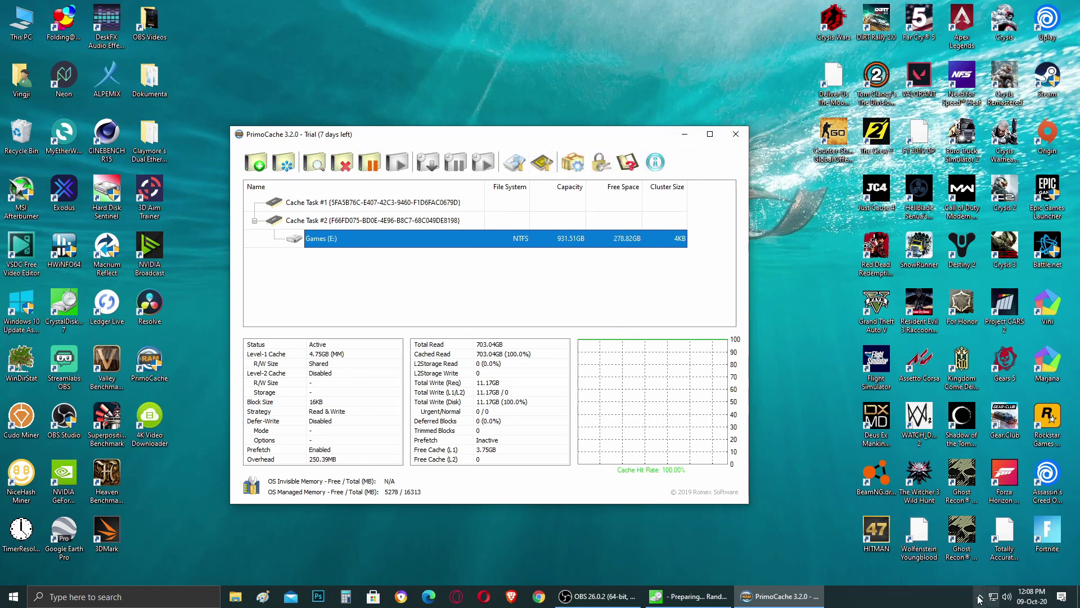
Step: Look over the PrimoCache options, cancel without changes, and close the main window
left_click(572, 163)
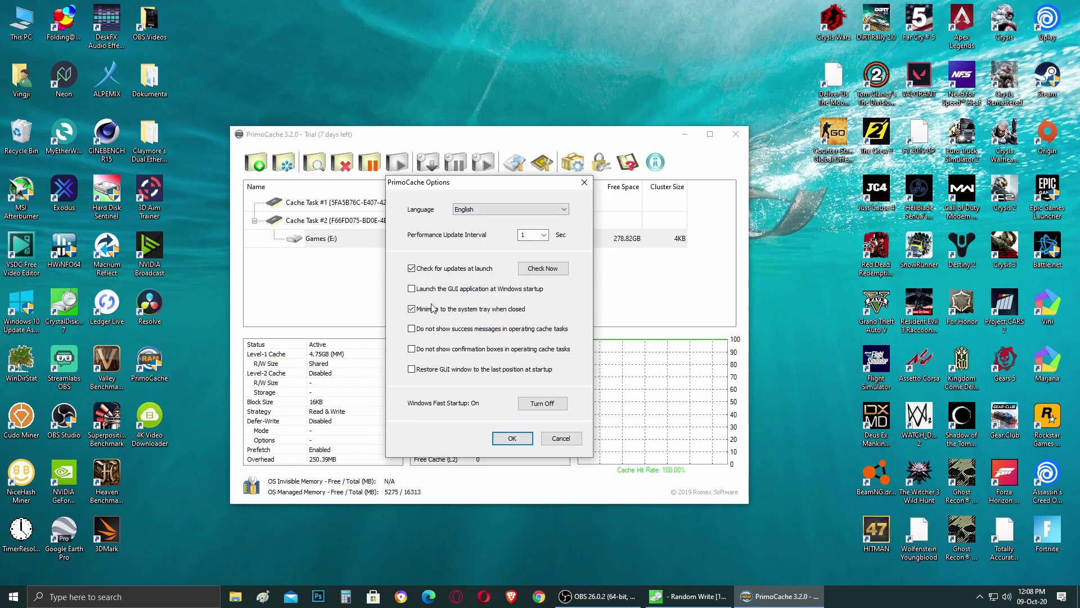
left_click(561, 438)
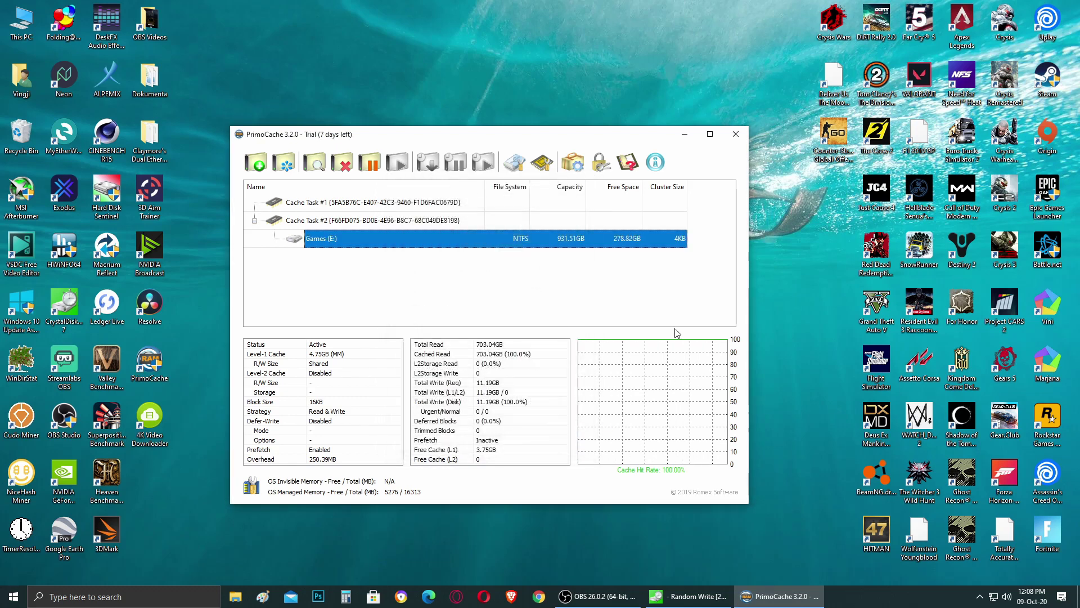
left_click(737, 135)
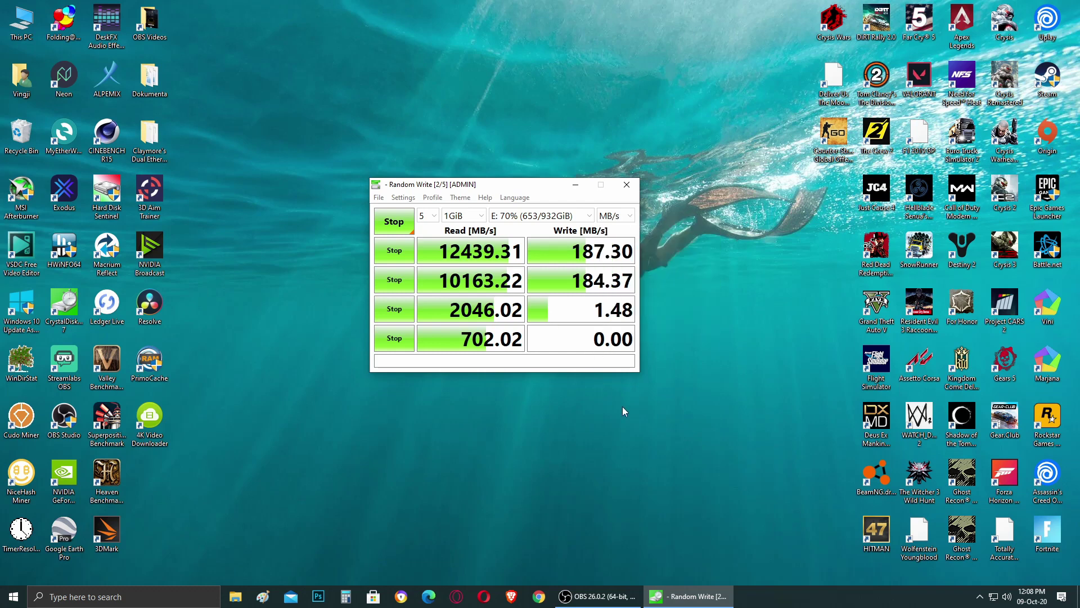
Step: Stop the running CrystalDiskMark benchmark, review the read and write speeds for drive E:, and close the program
left_click(400, 226)
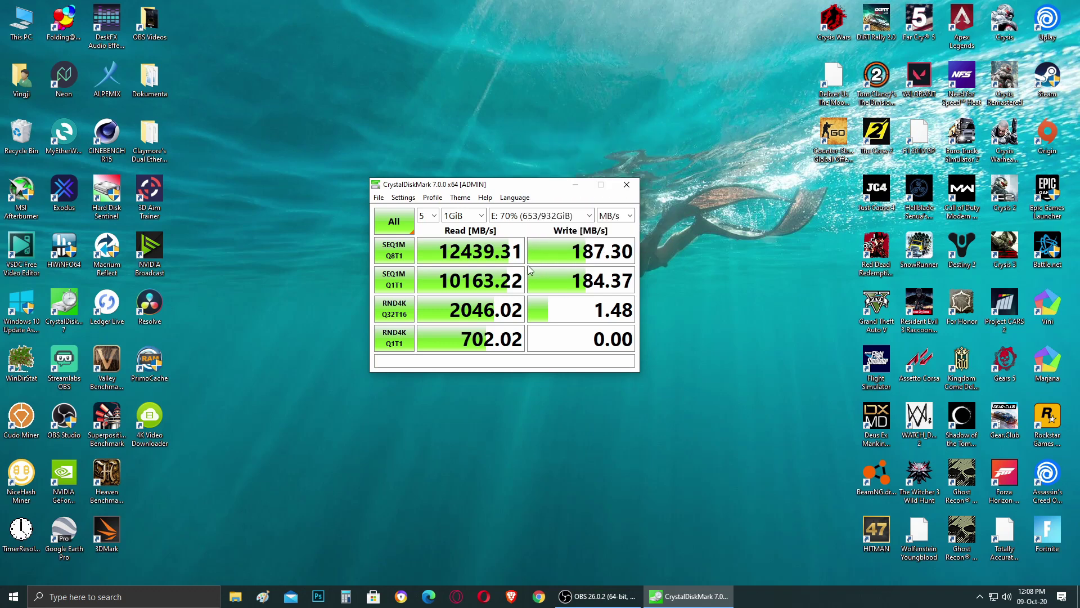
mouse_move(480, 256)
mouse_move(523, 276)
left_click(627, 185)
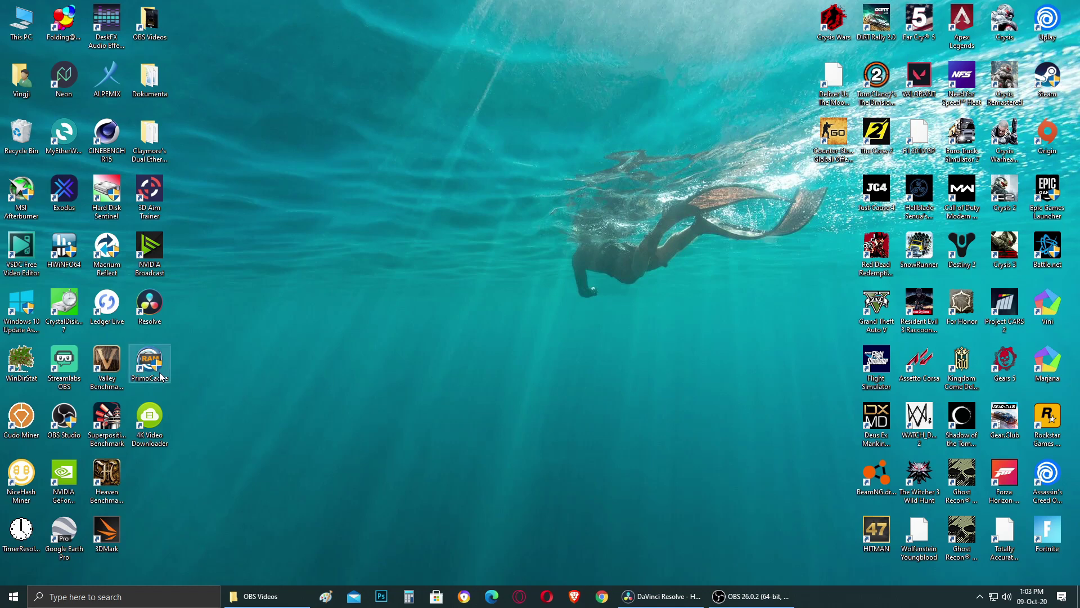
Step: Launch PrimoCache and examine the Level-2 storage formatting options for Disk 0 and PC System (C:), closing both dialogs without formatting
double_click(149, 363)
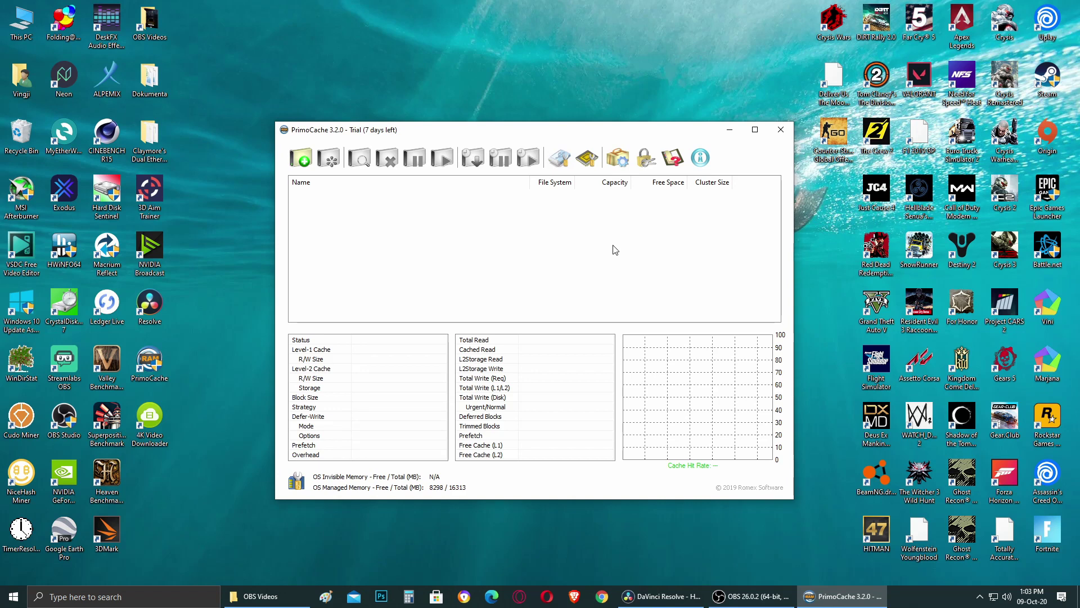
left_click(559, 160)
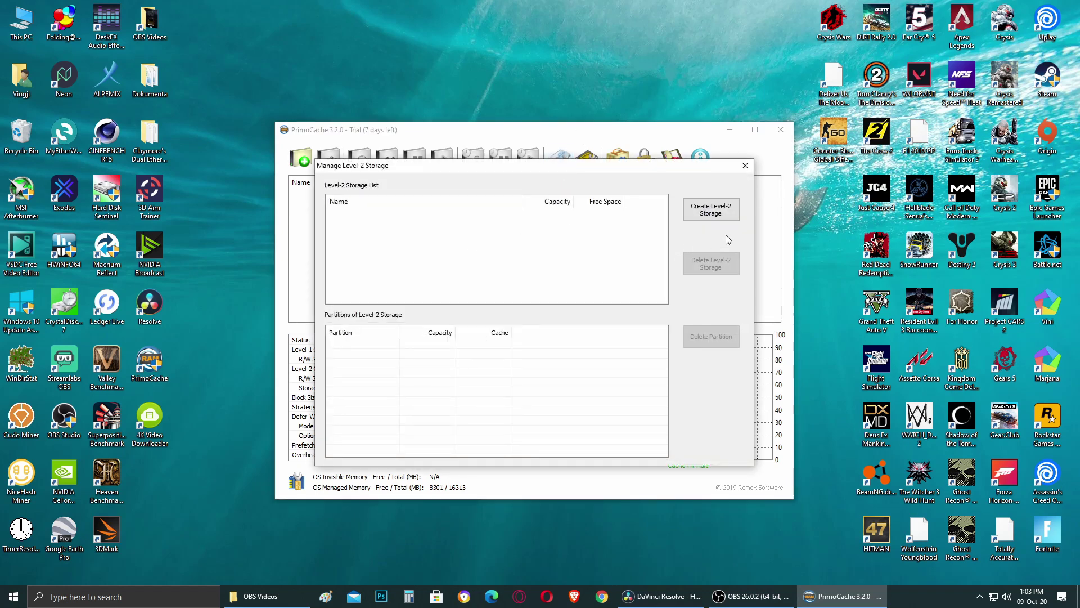
left_click(714, 214)
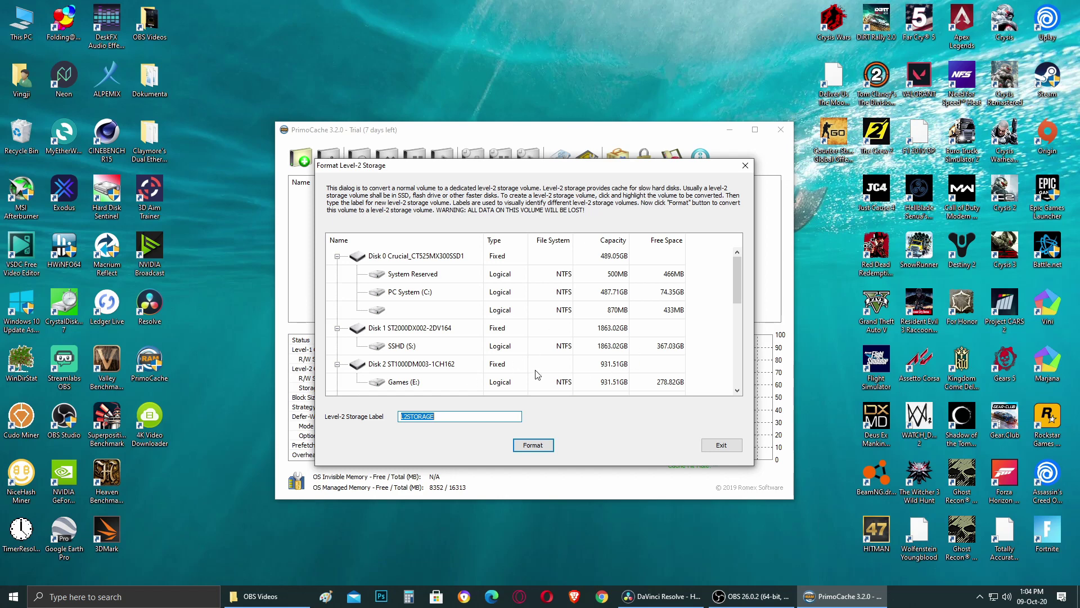
left_click(407, 259)
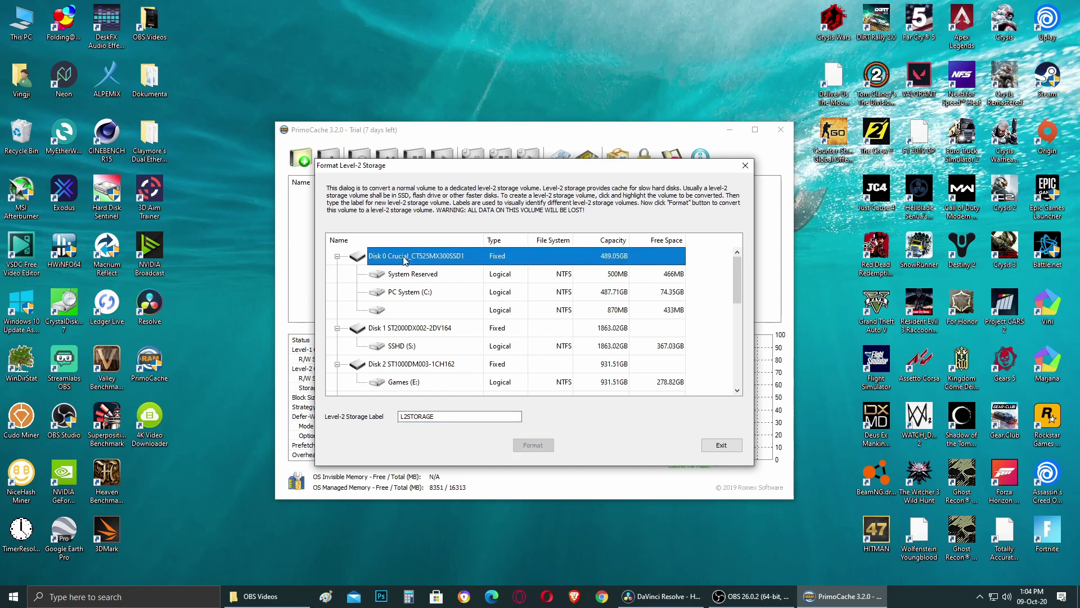
left_click(420, 294)
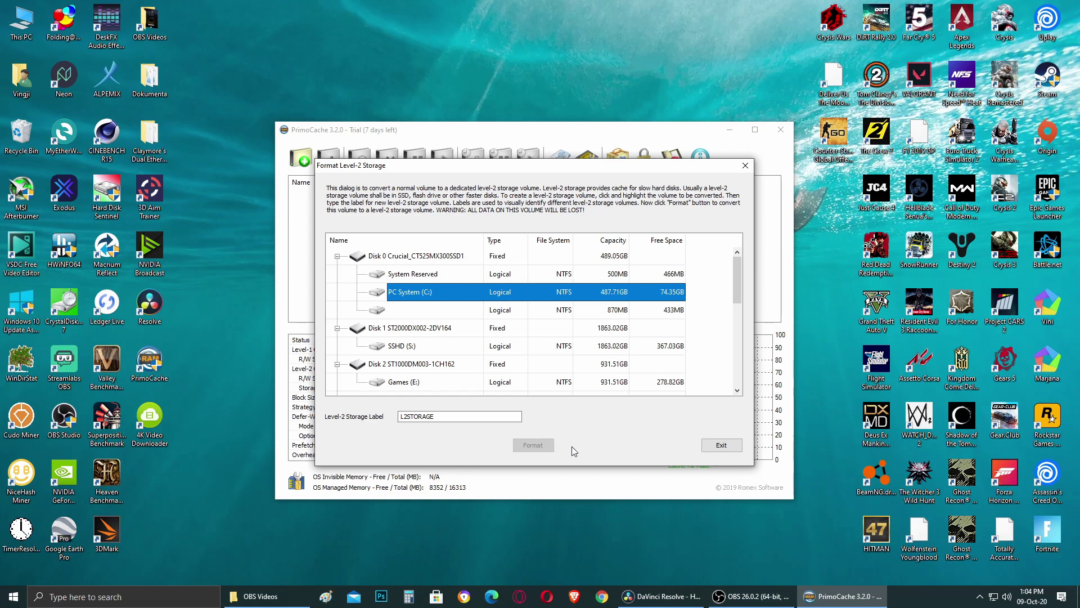
left_click(745, 165)
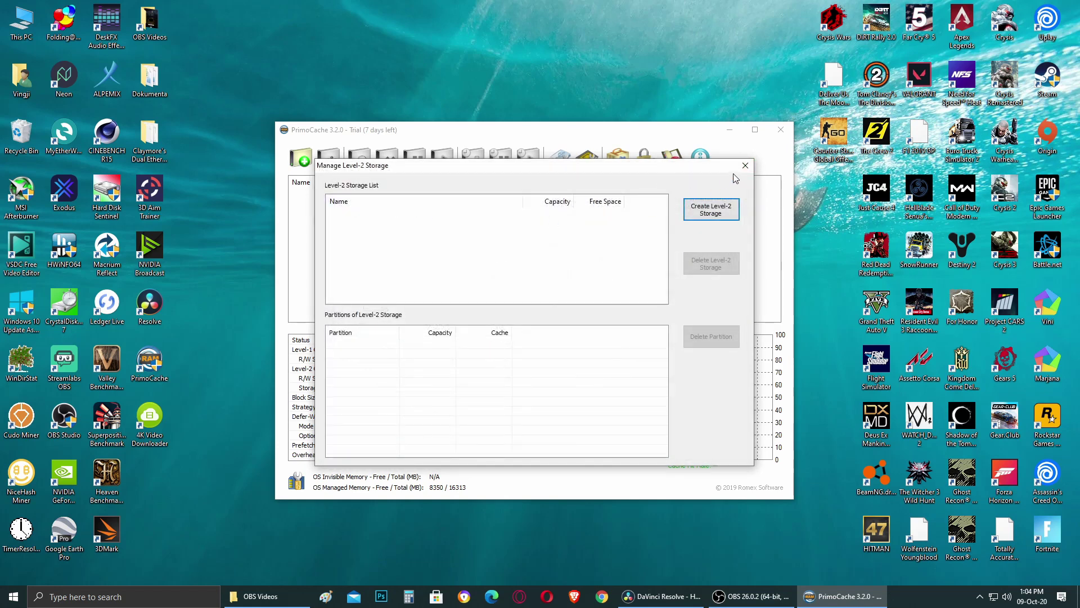
left_click(745, 165)
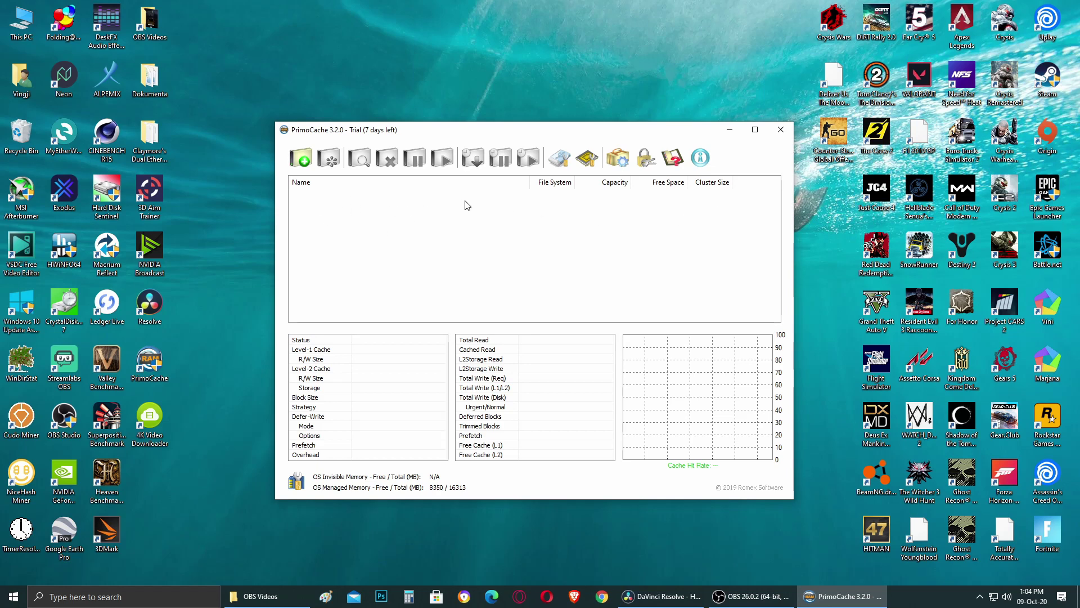
Step: Browse the disks and volumes available for a new cache task and close the dialog without creating one
left_click(301, 158)
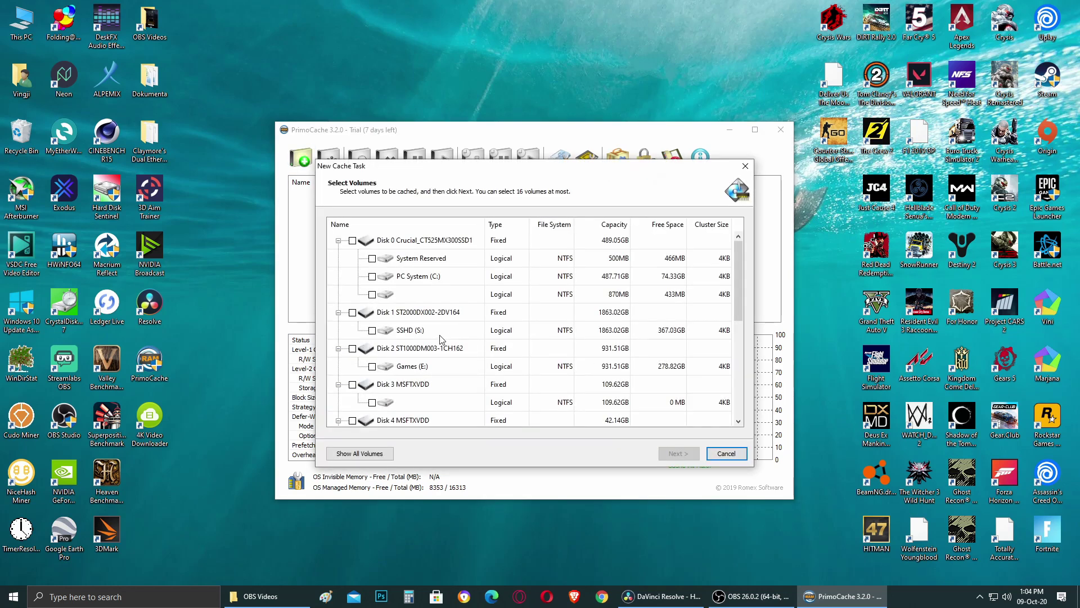
scroll(454, 344, "down", 2)
left_click(745, 166)
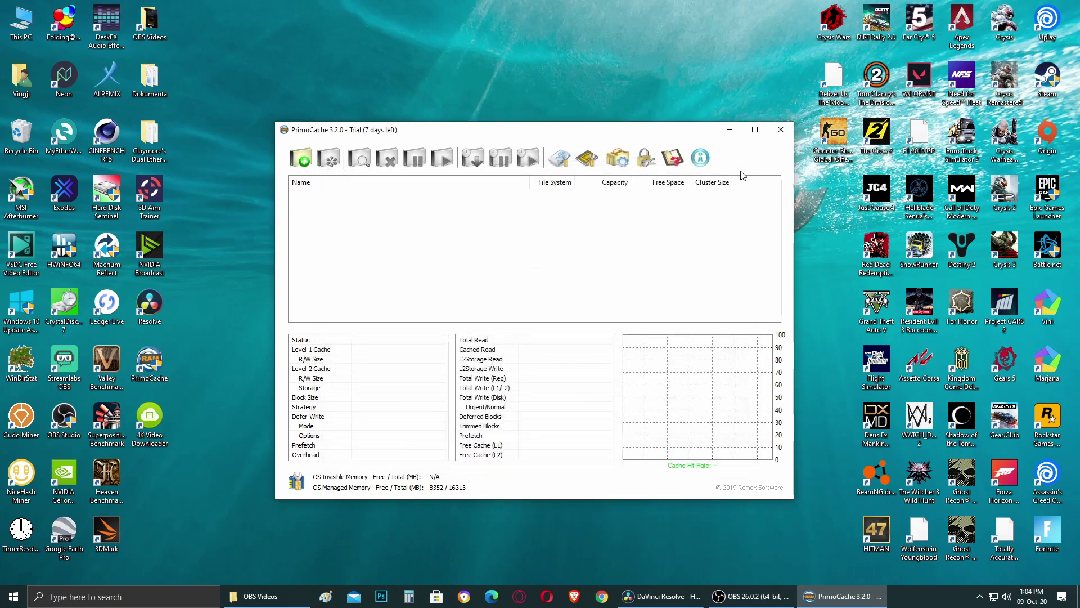